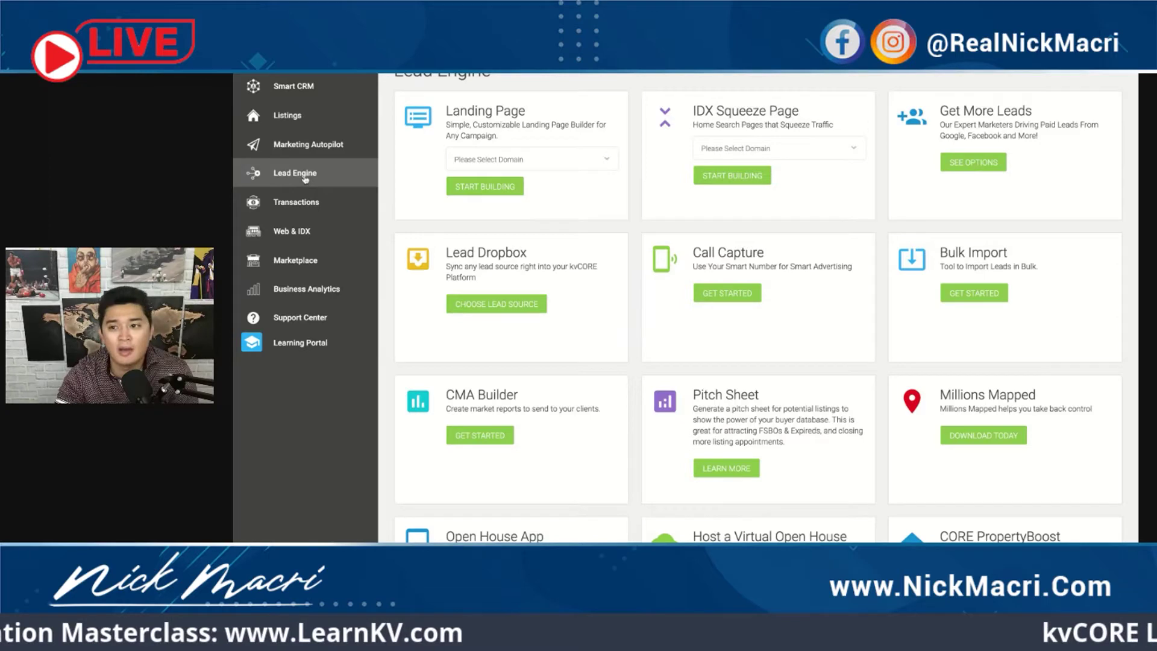
Open the Lead Engine and look over its lead tools, including Landing Page, IDX Squeeze Page, Call Capture, Lead Dropbox, Bulk Import and Open House App.
click(305, 179)
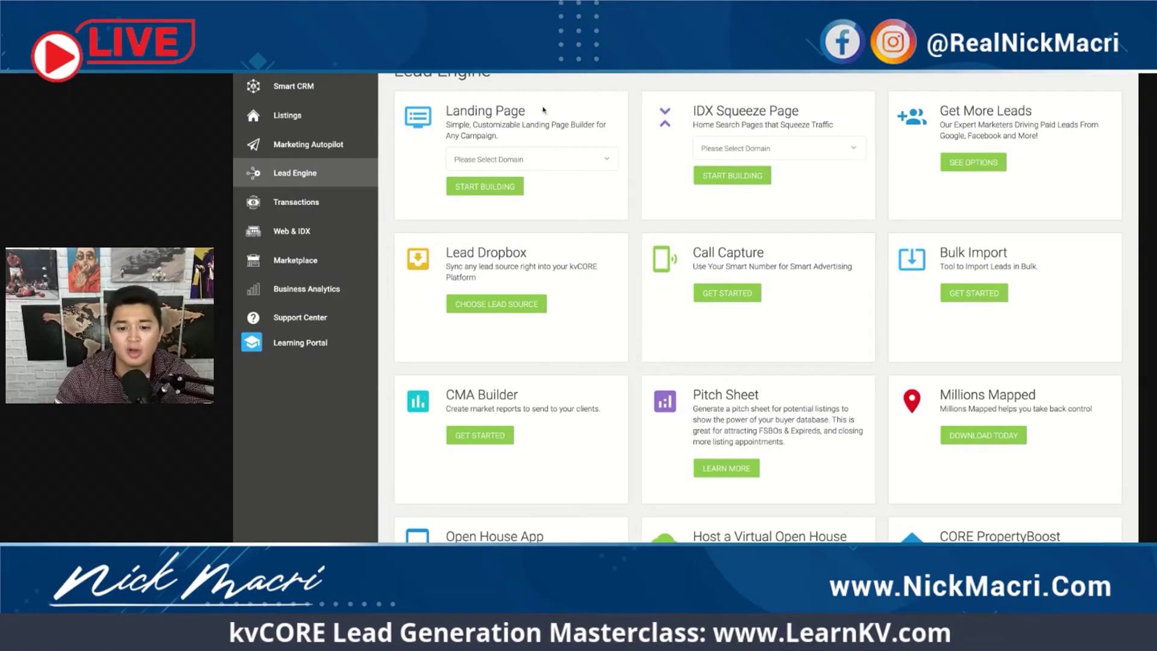
drag(444, 117, 526, 113)
click(538, 112)
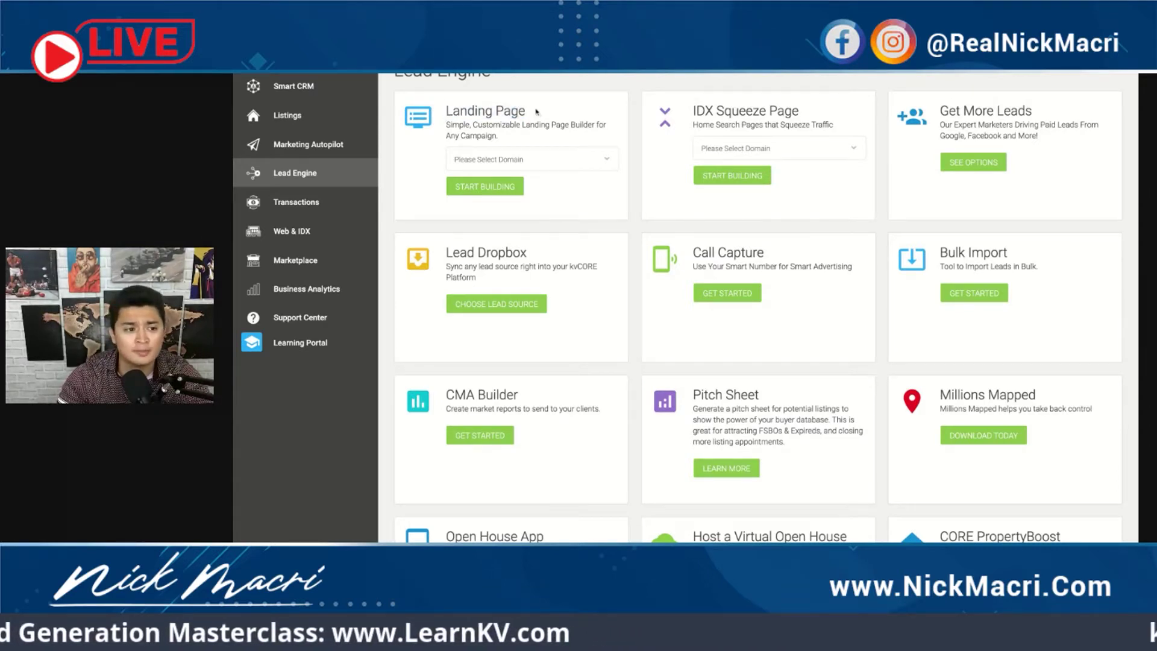
drag(680, 113, 818, 111)
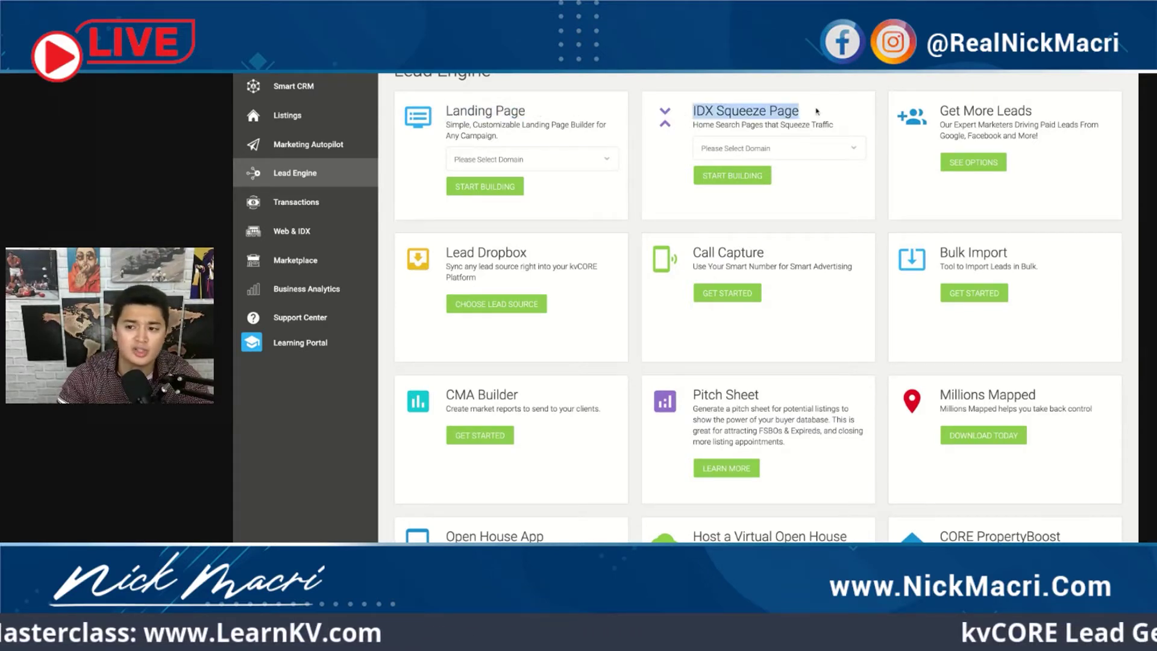
click(817, 111)
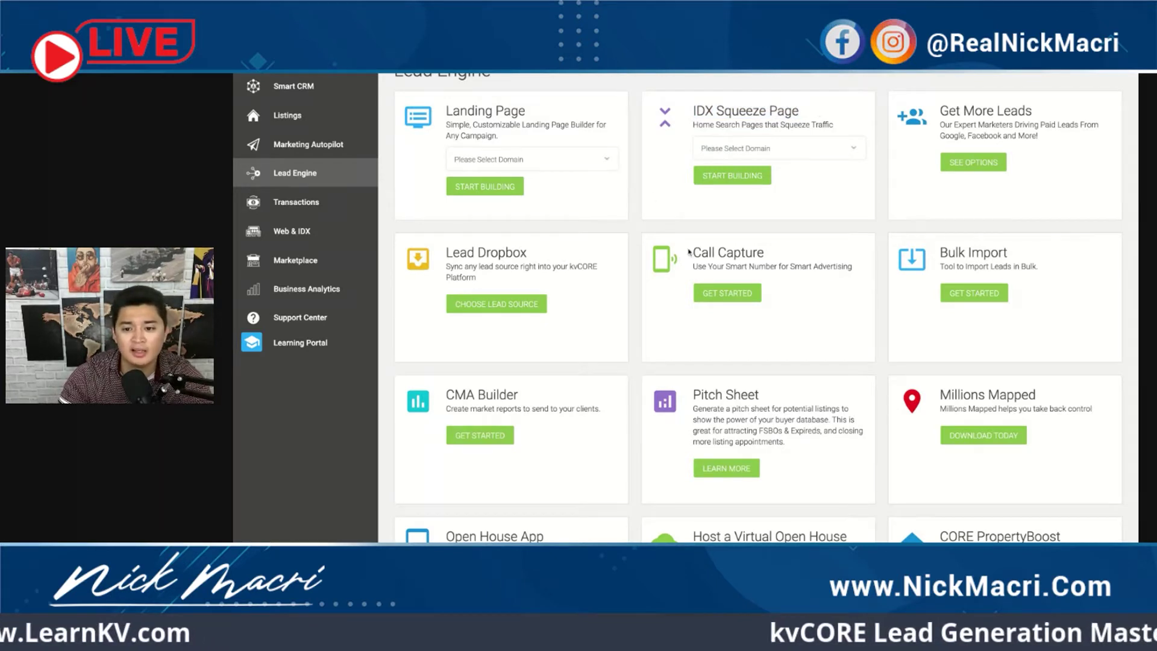
drag(689, 252, 764, 253)
click(715, 246)
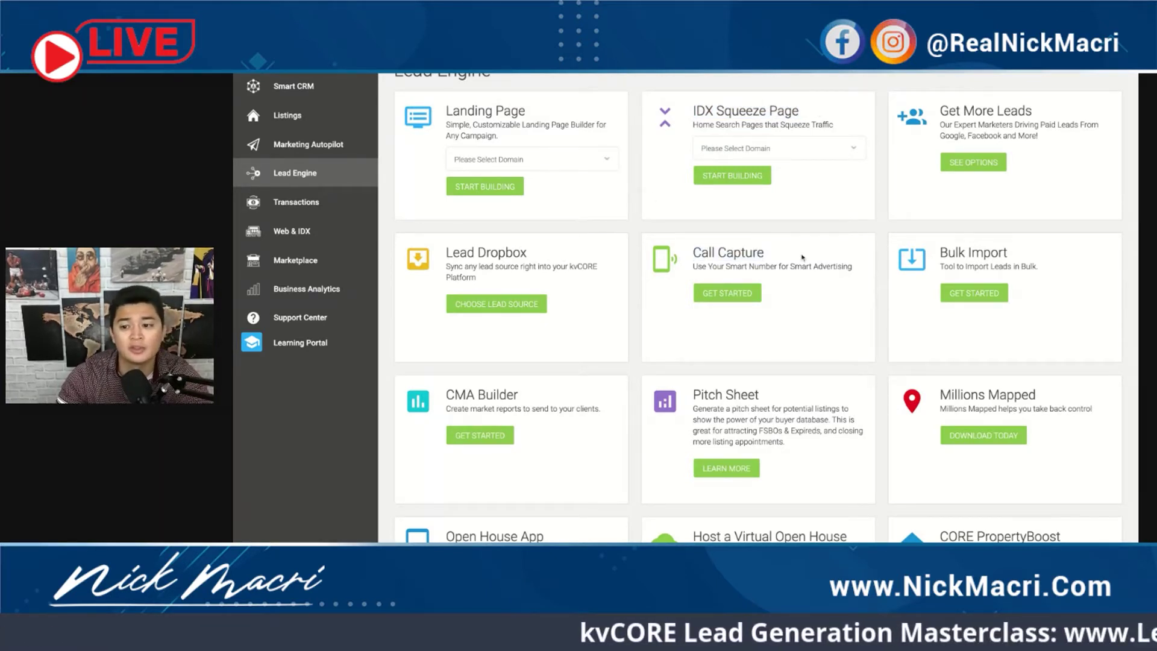
triple_click(542, 257)
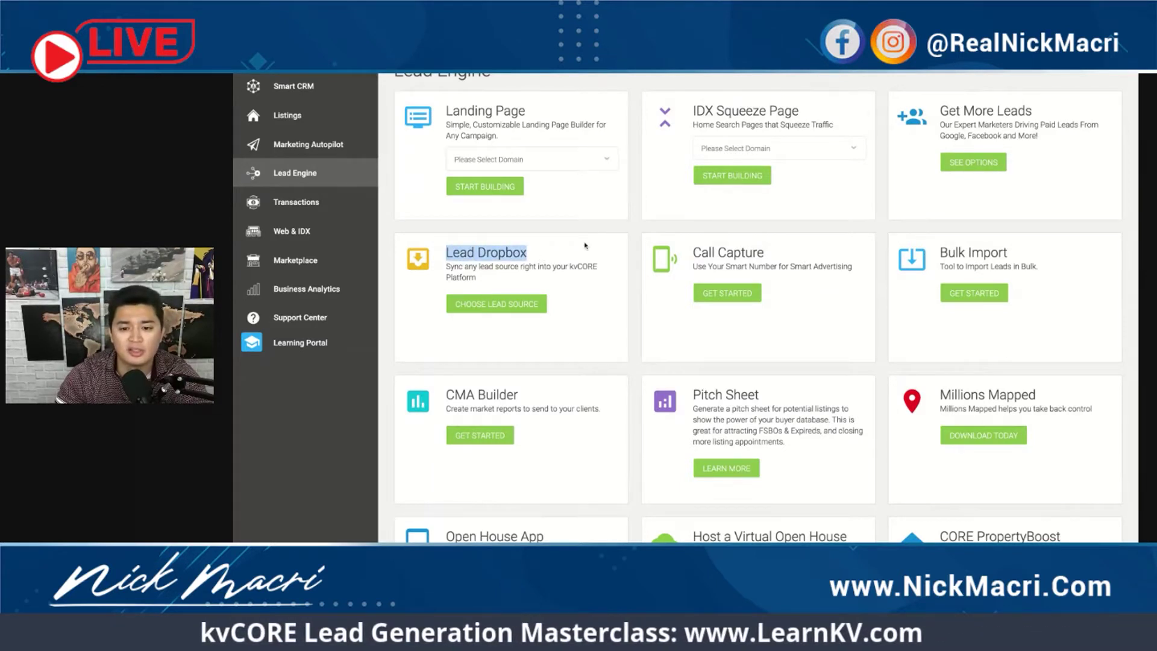
click(572, 252)
triple_click(937, 253)
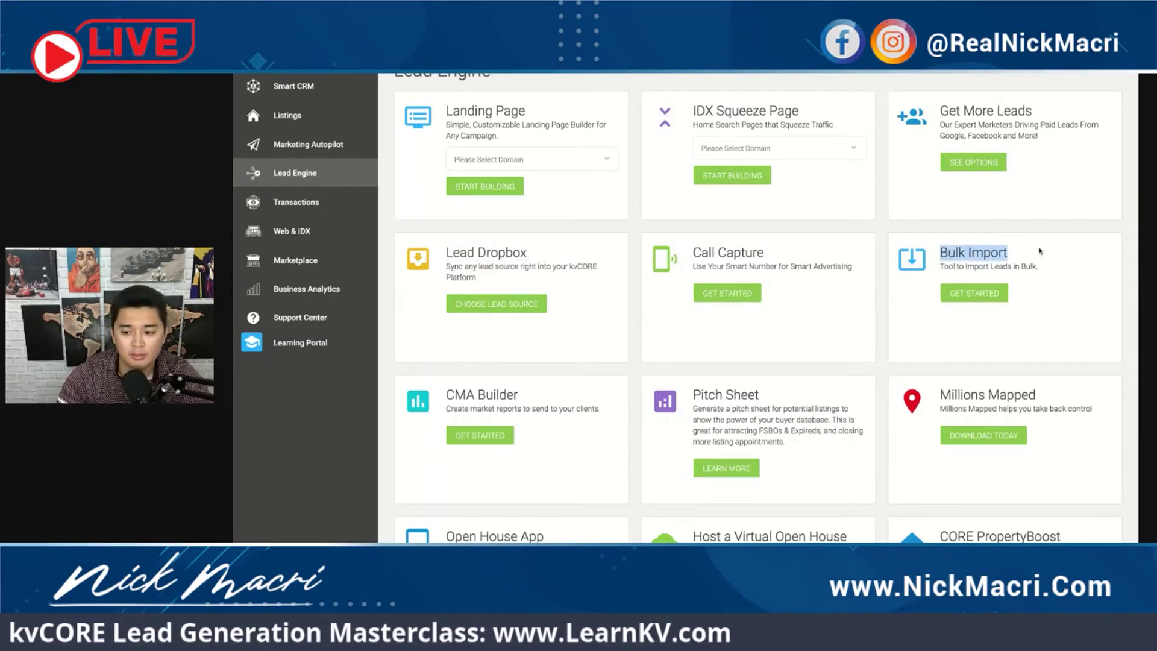
click(1042, 252)
drag(446, 536, 521, 536)
triple_click(571, 532)
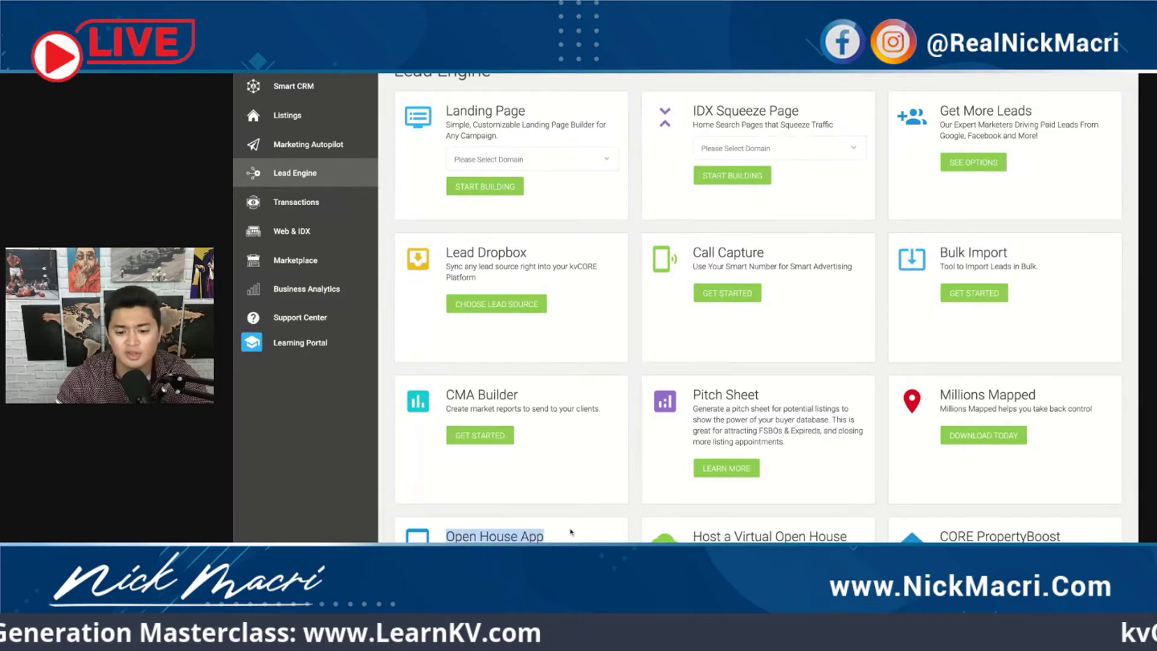
click(567, 537)
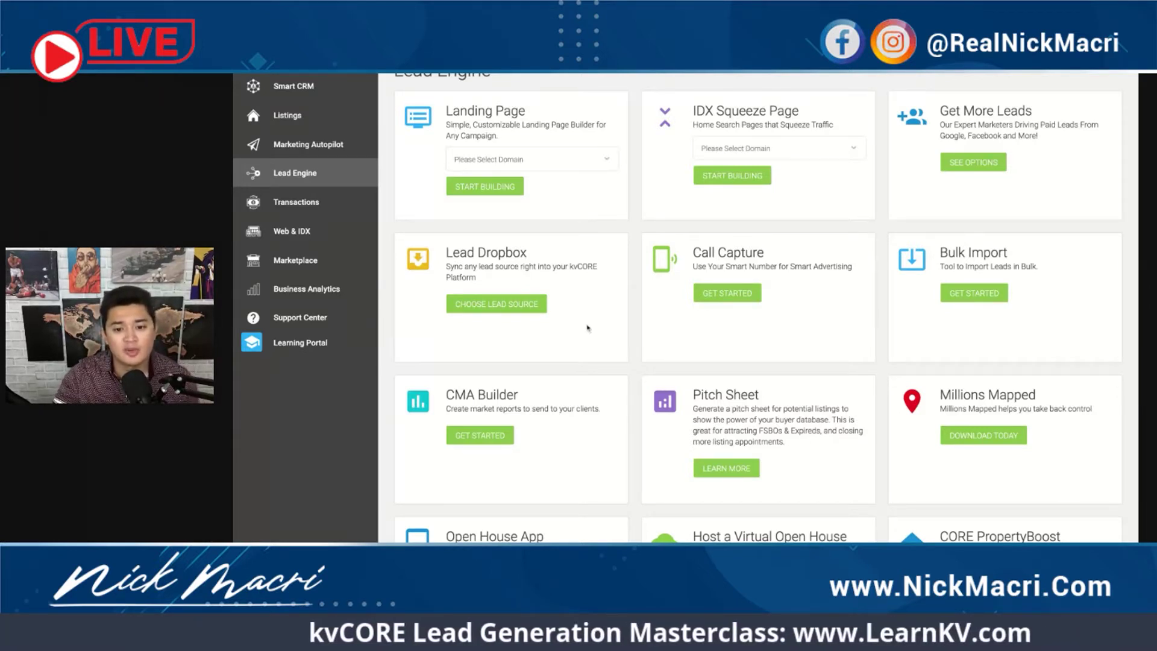
Open the lead source settings of the Lead Dropbox.
drag(498, 253, 548, 258)
triple_click(547, 258)
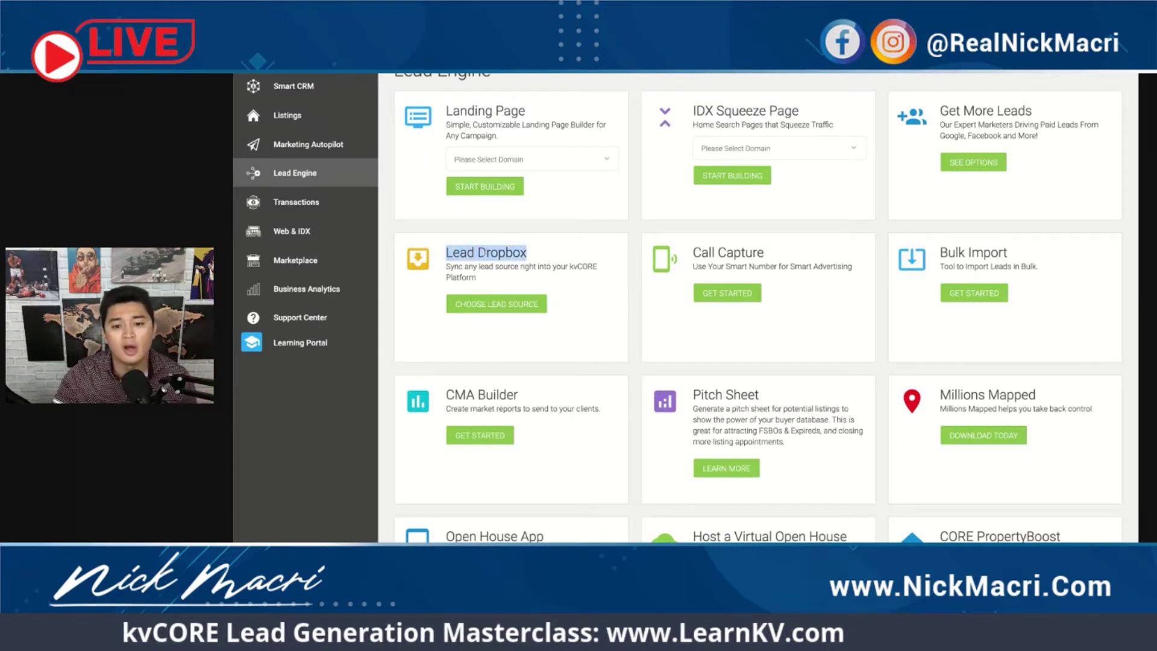
click(579, 256)
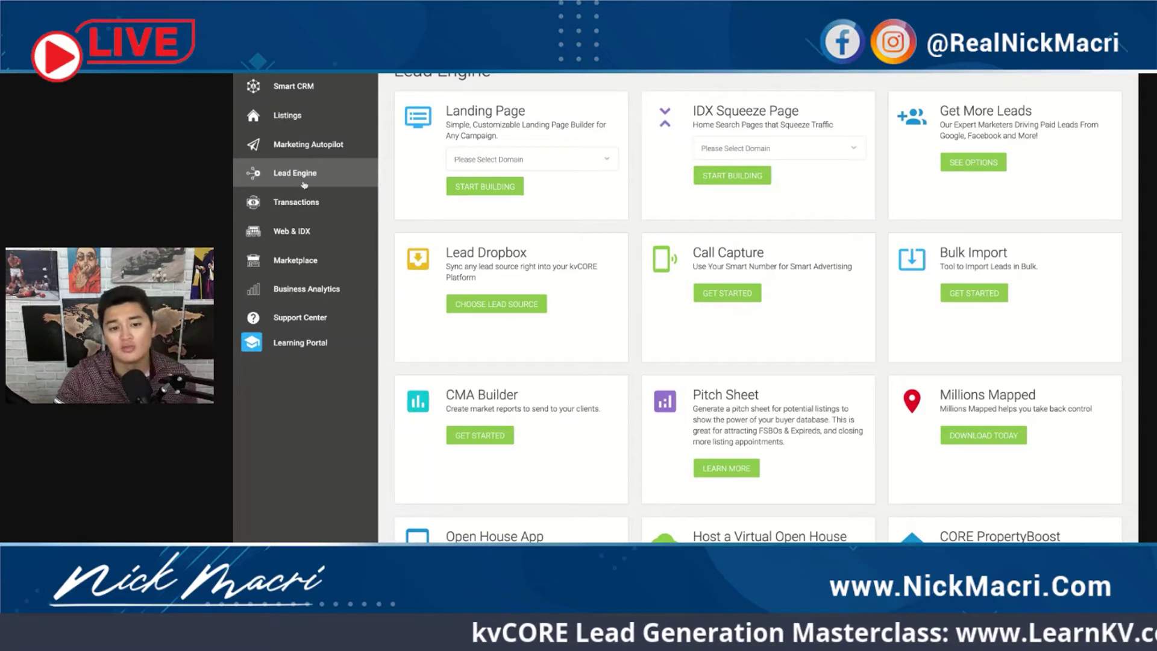
triple_click(543, 258)
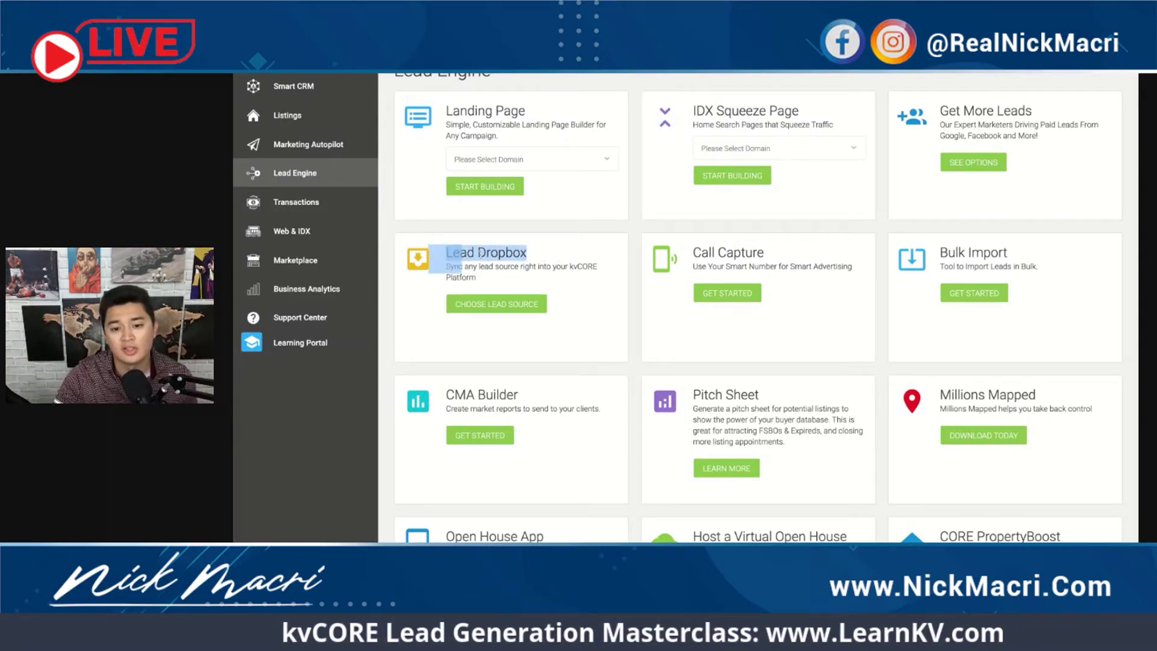
click(536, 263)
triple_click(541, 256)
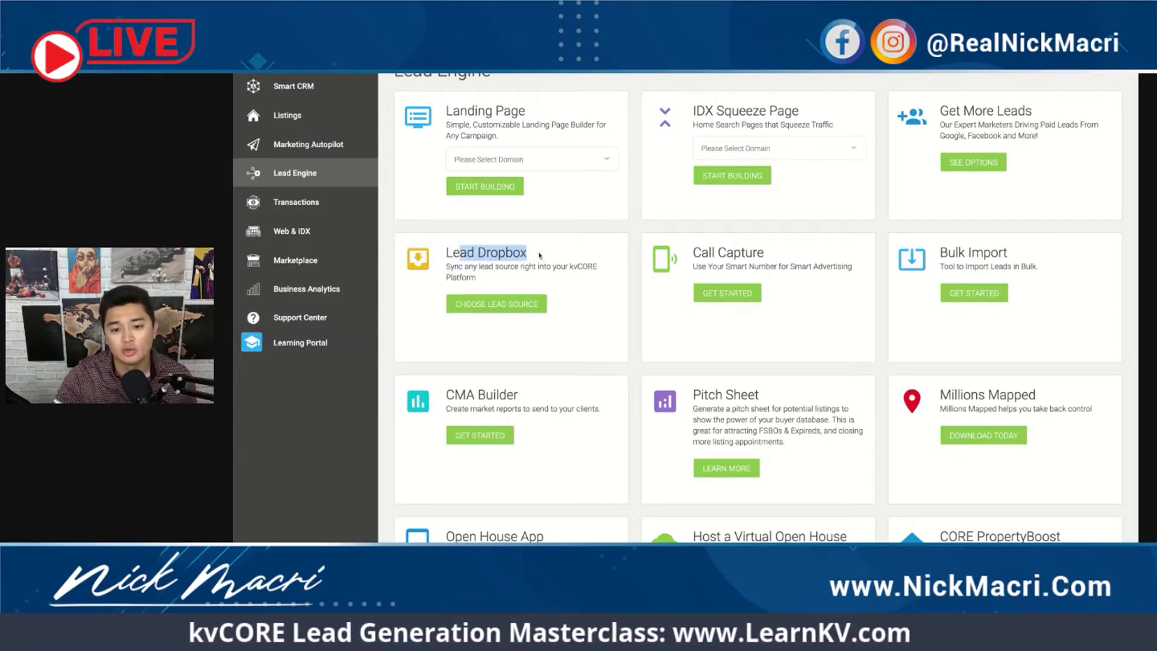
click(447, 260)
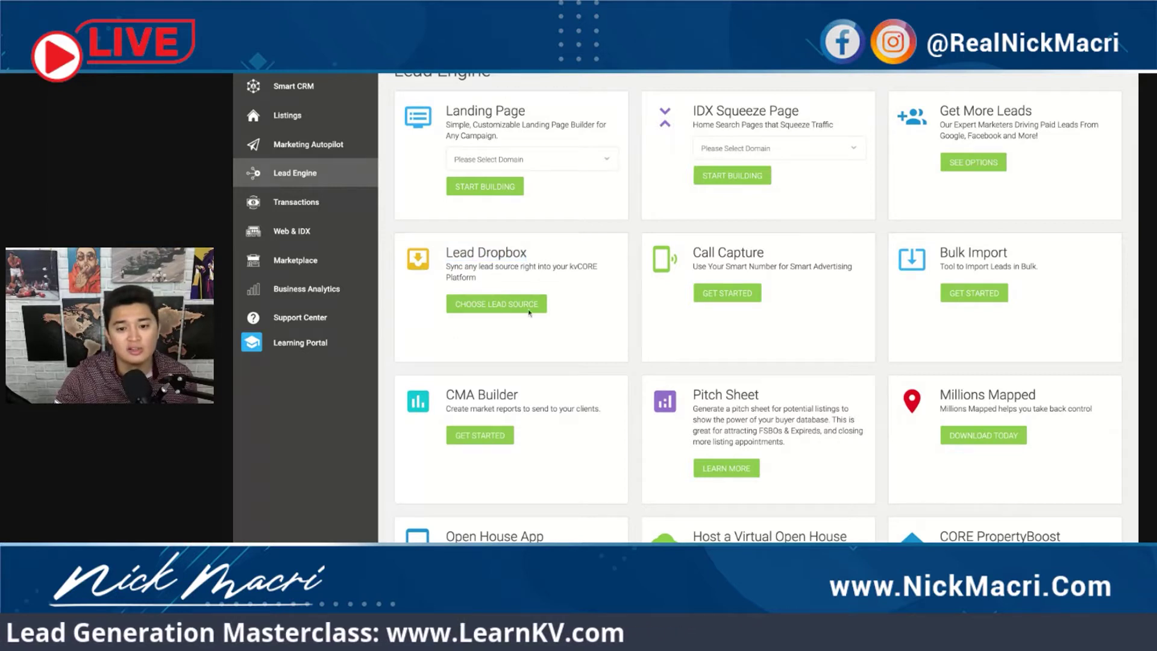
click(499, 307)
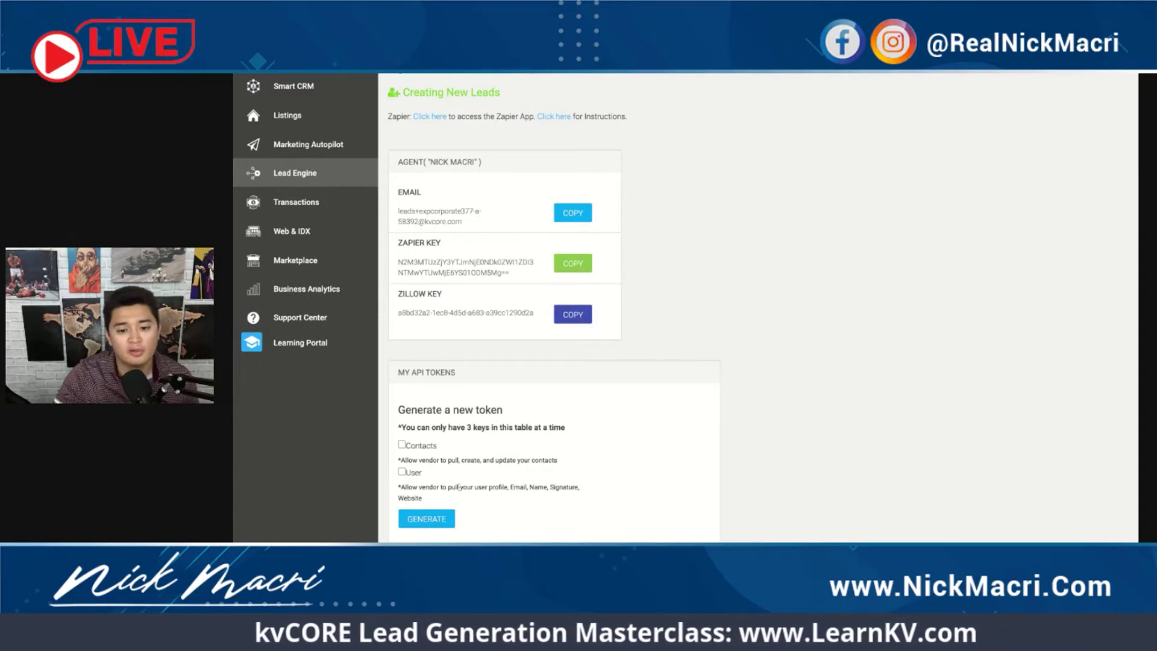
Examine the agent's lead-capture email address under Creating New Leads.
scroll(750, 326, down, 2)
scroll(751, 322, up, 2)
double_click(431, 195)
click(449, 201)
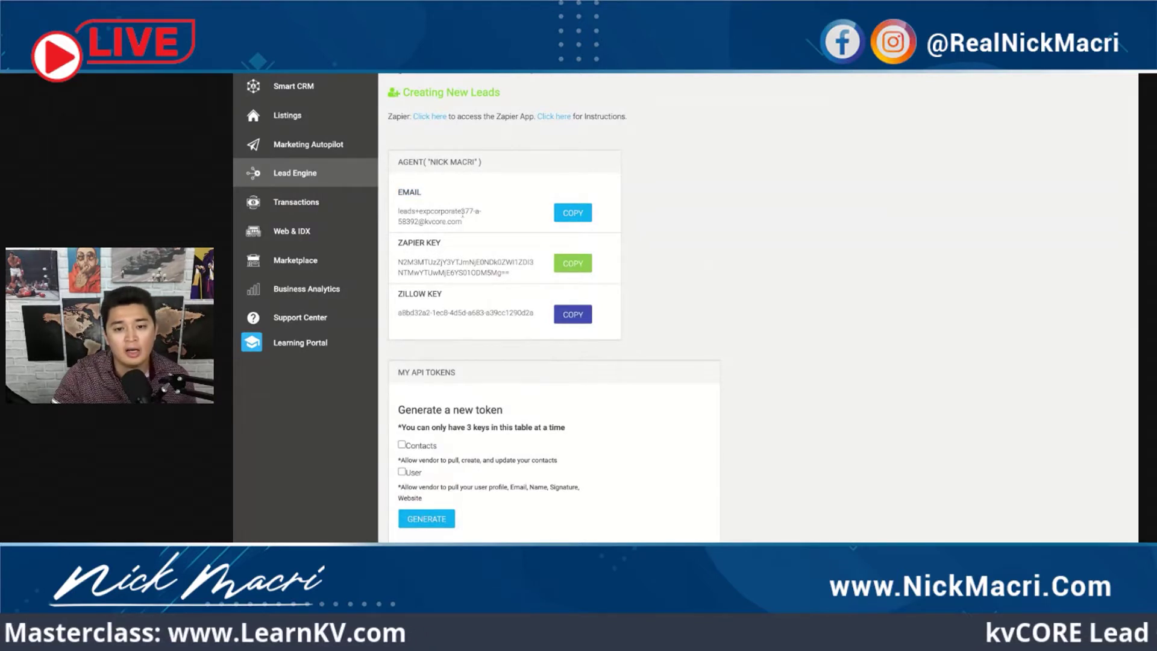
triple_click(469, 226)
click(467, 225)
triple_click(466, 221)
click(469, 221)
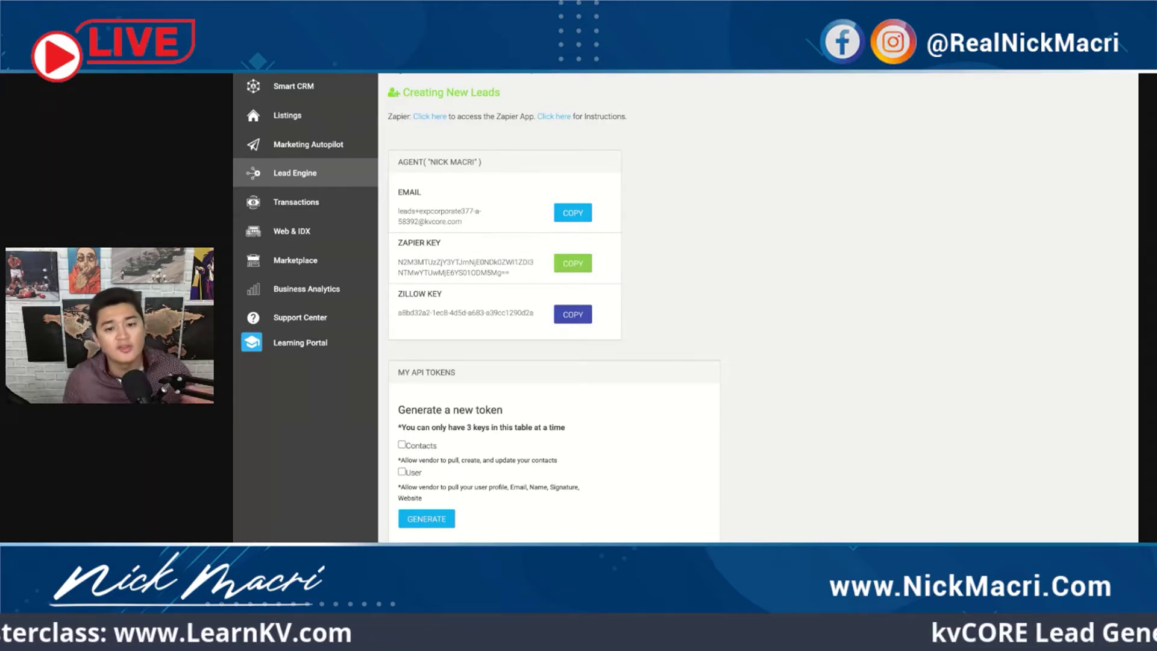
drag(463, 222, 398, 211)
click(480, 227)
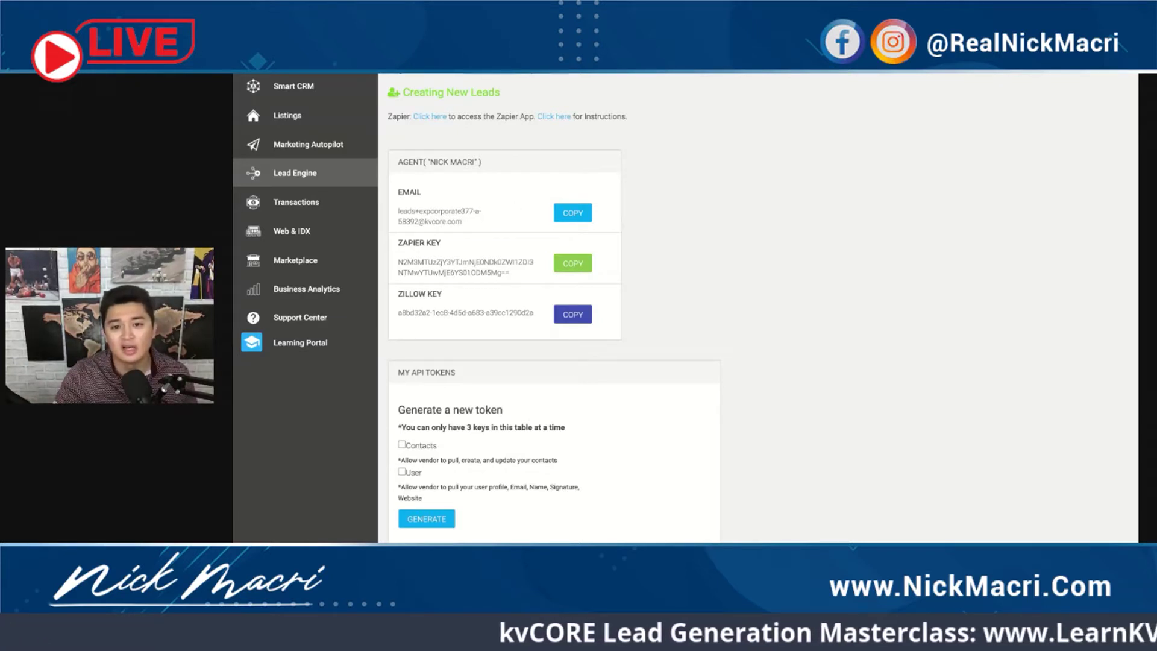
triple_click(474, 225)
click(412, 213)
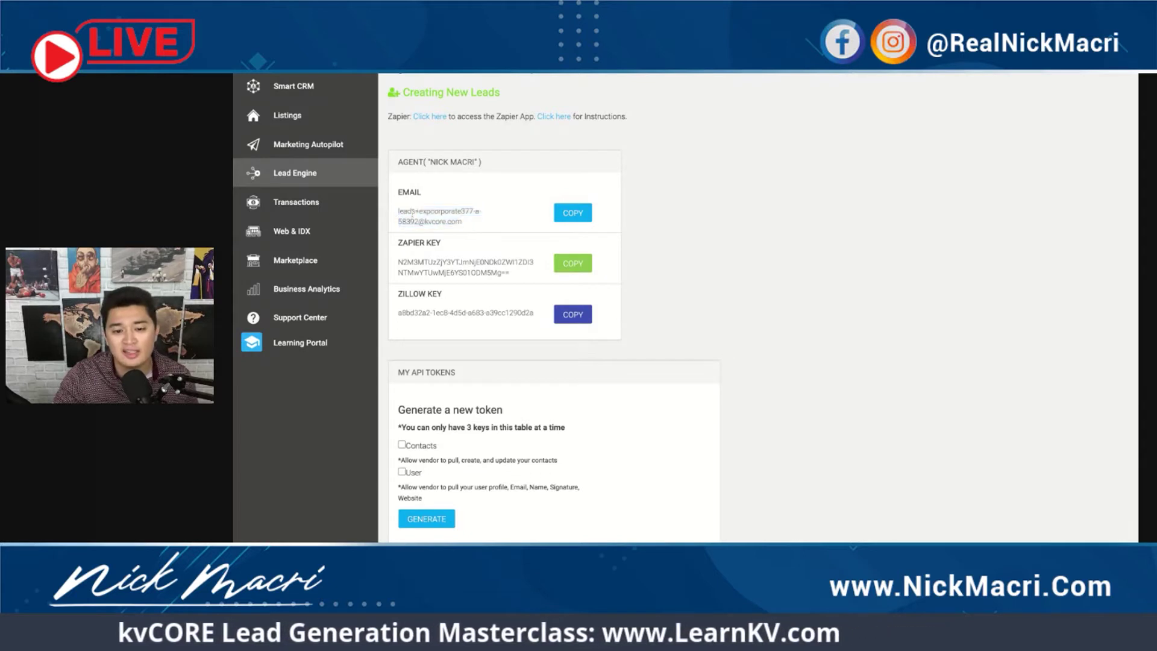
drag(410, 212, 476, 224)
click(476, 224)
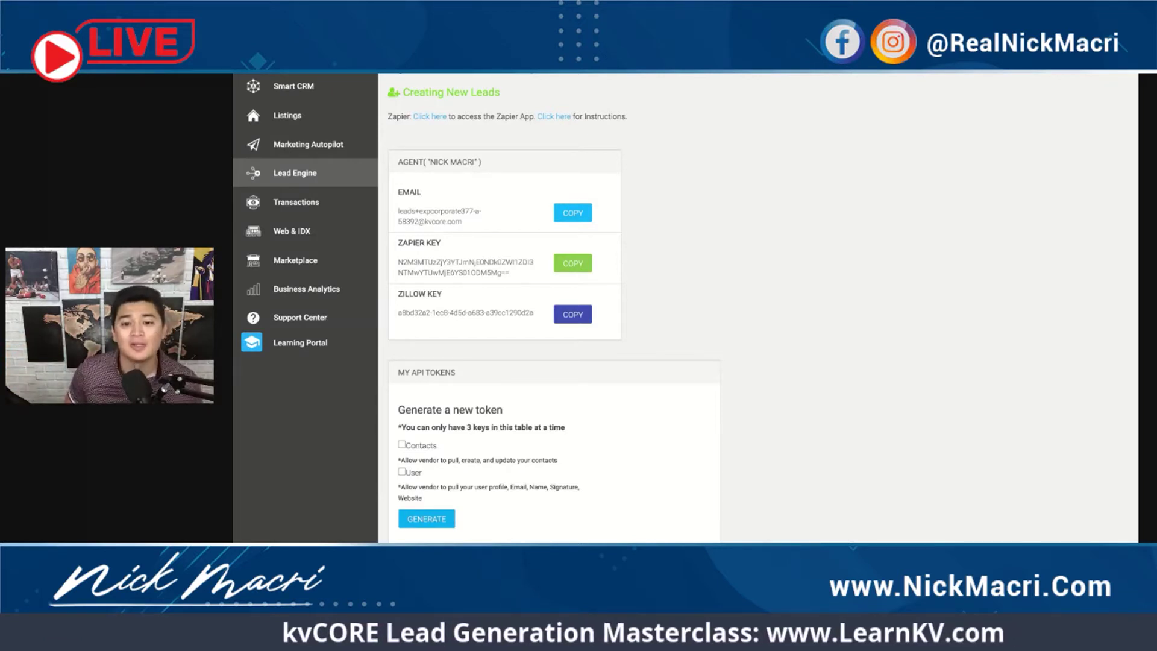
triple_click(487, 224)
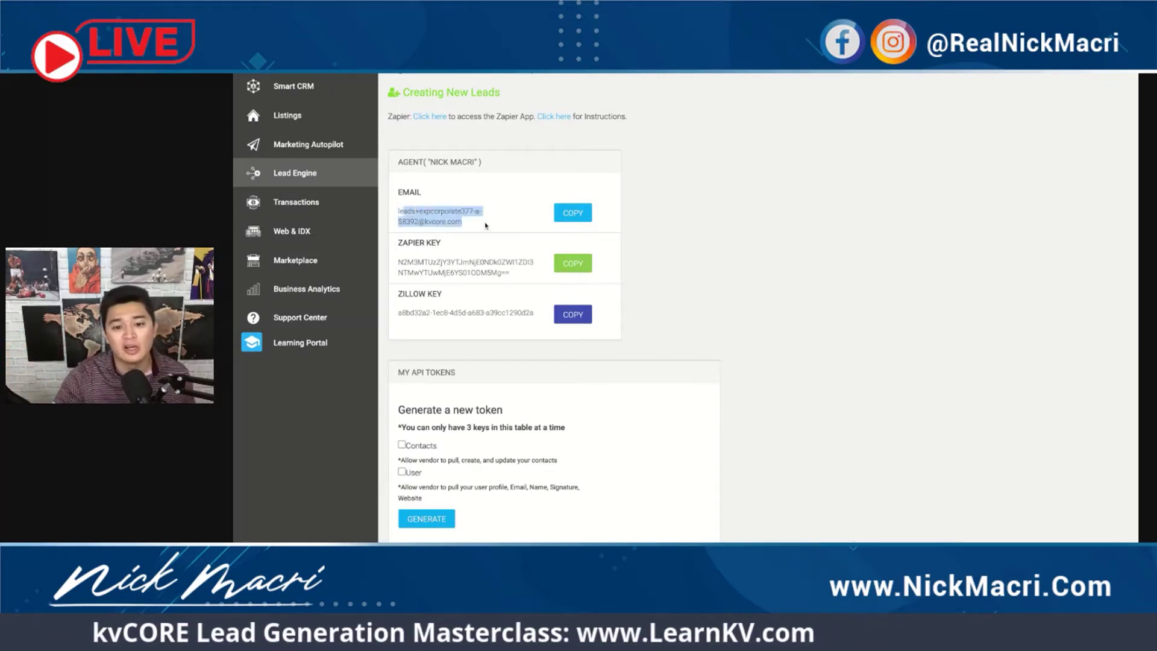
click(479, 223)
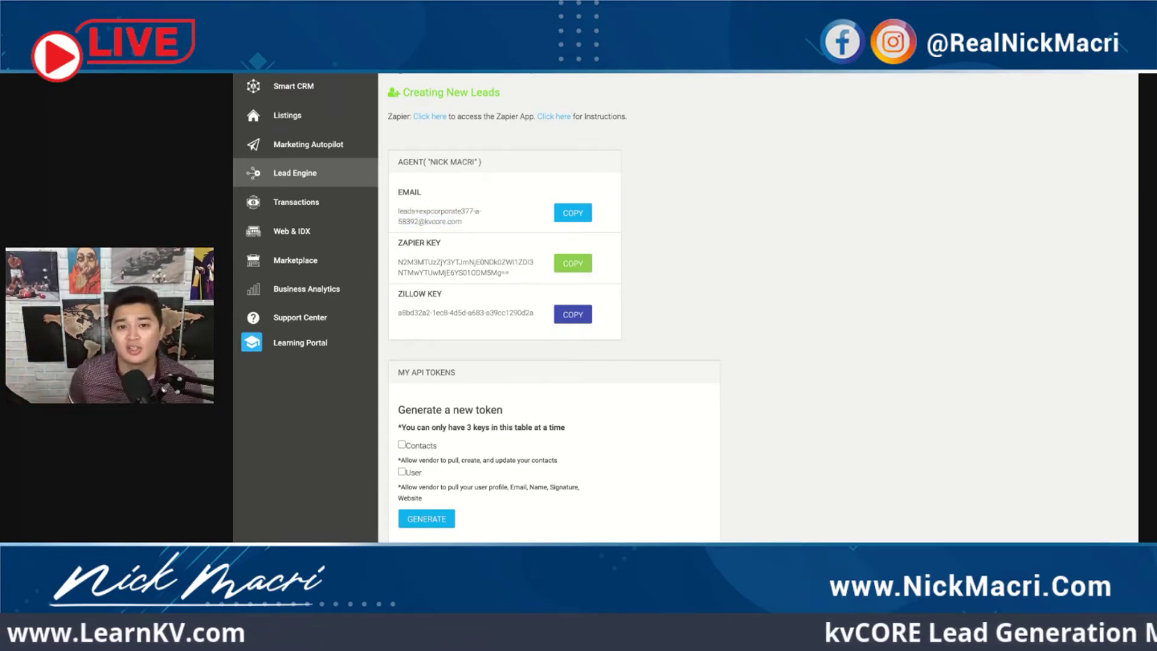
Browse the contact list in Smart CRM and open the record of the first SetSchedule.com lead.
click(337, 92)
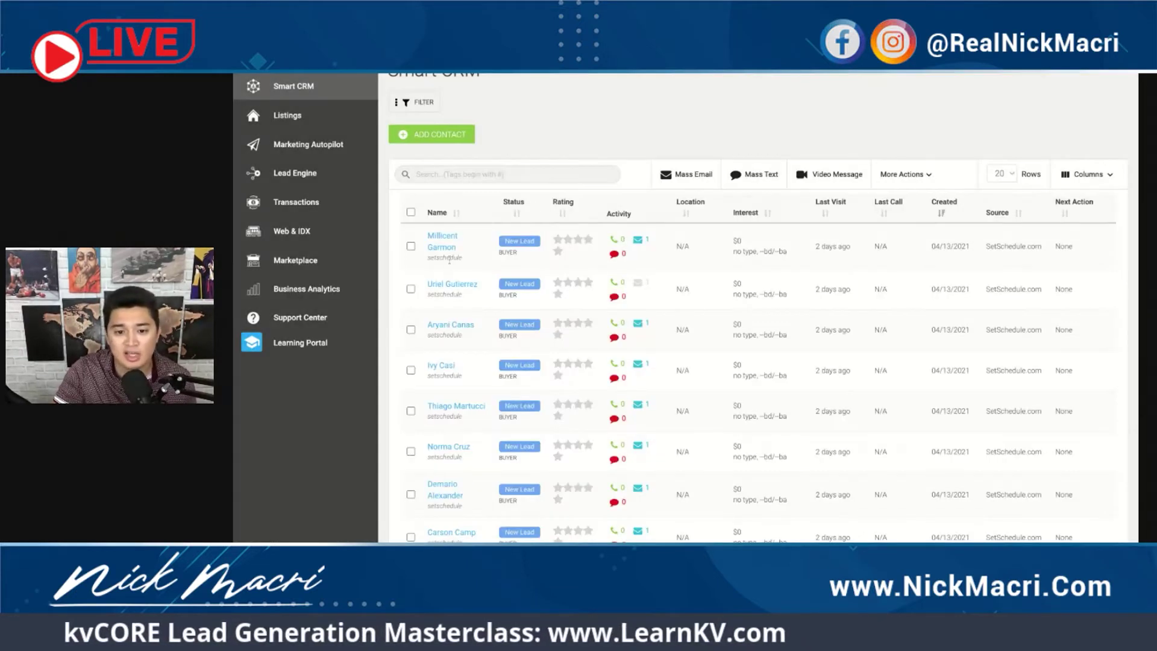
scroll(468, 261, down, 3)
scroll(455, 265, down, 5)
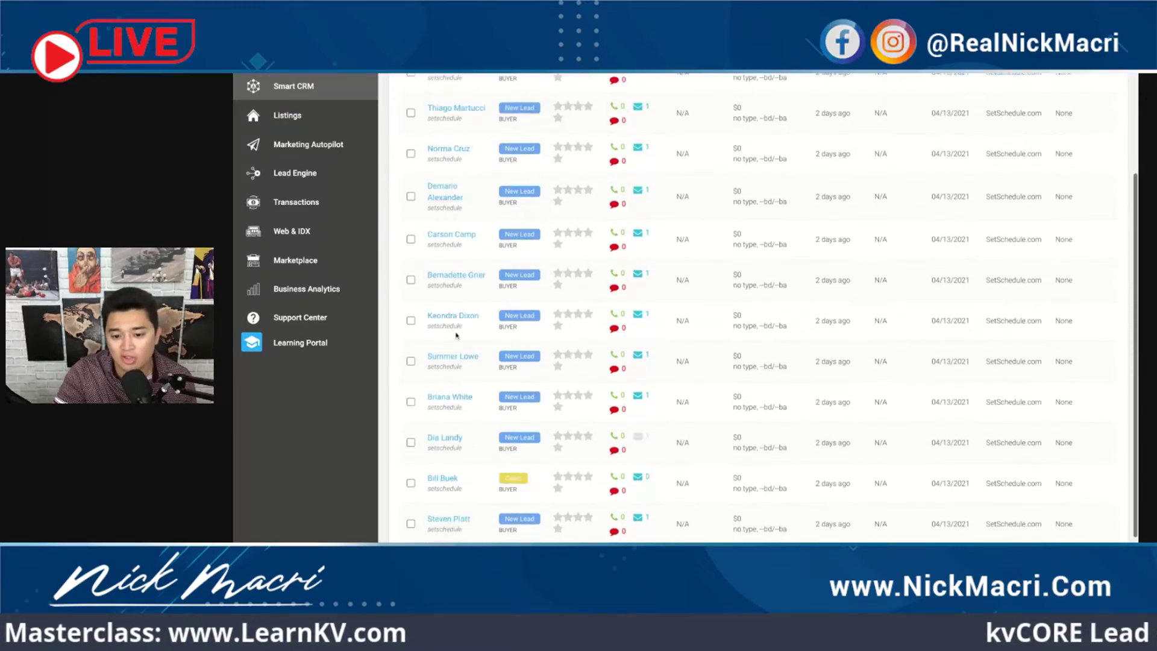
scroll(432, 421, up, 10)
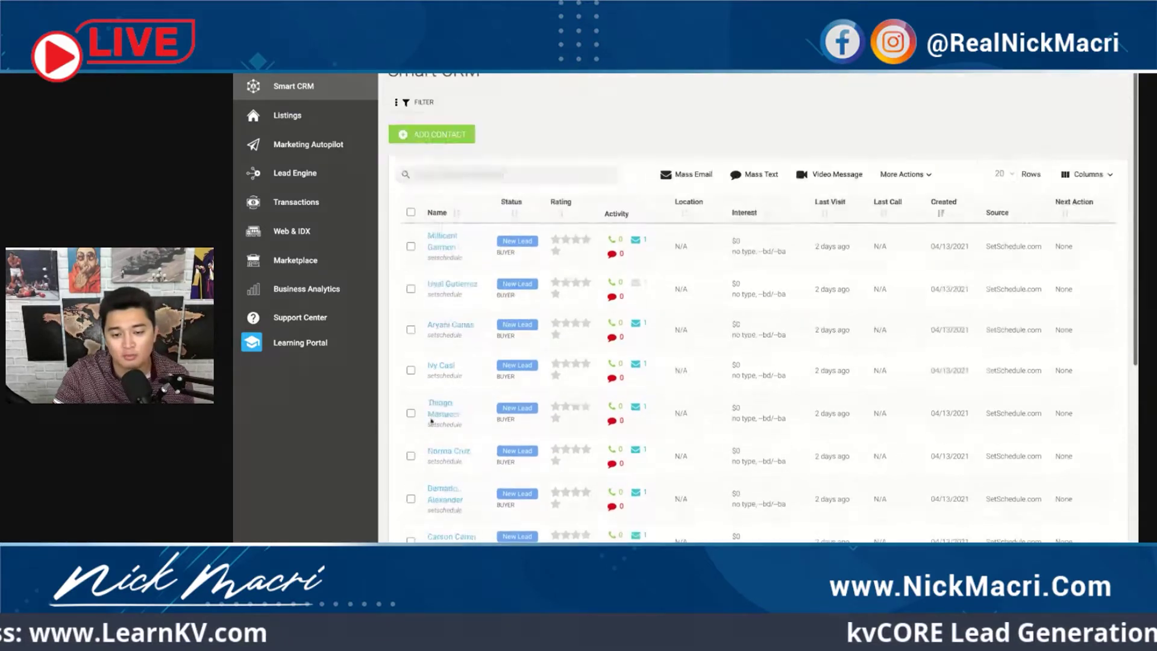
click(453, 240)
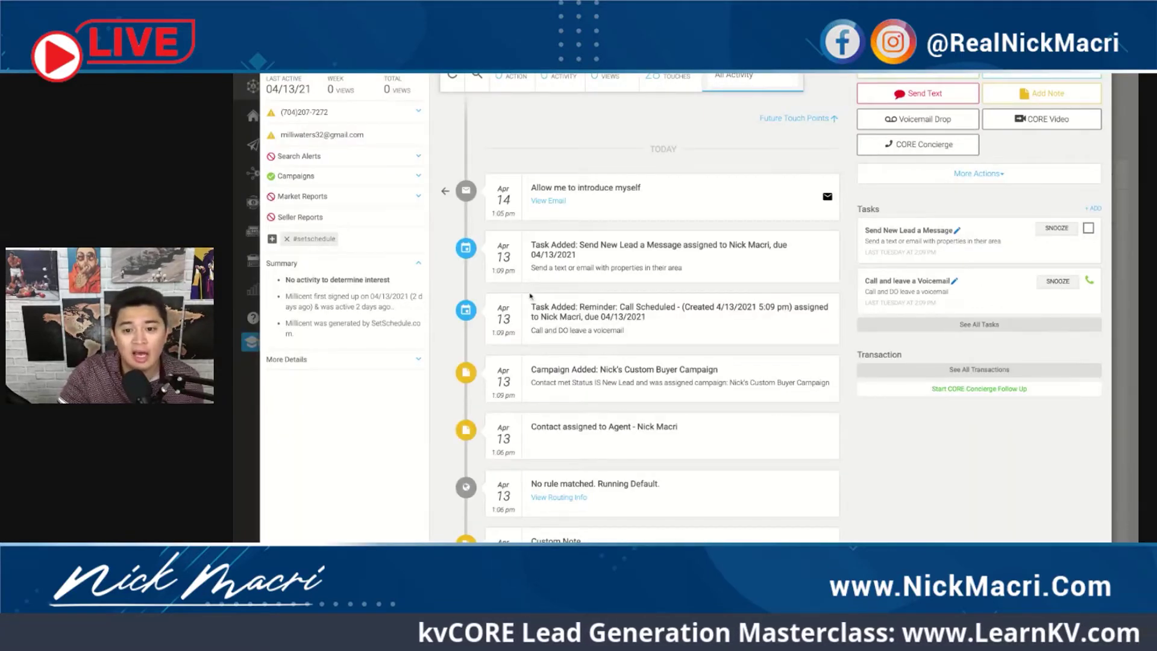
Review the lead's activity timeline, including the added tasks and the details in the Custom Note, and close the record.
scroll(531, 297, down, 3)
triple_click(526, 140)
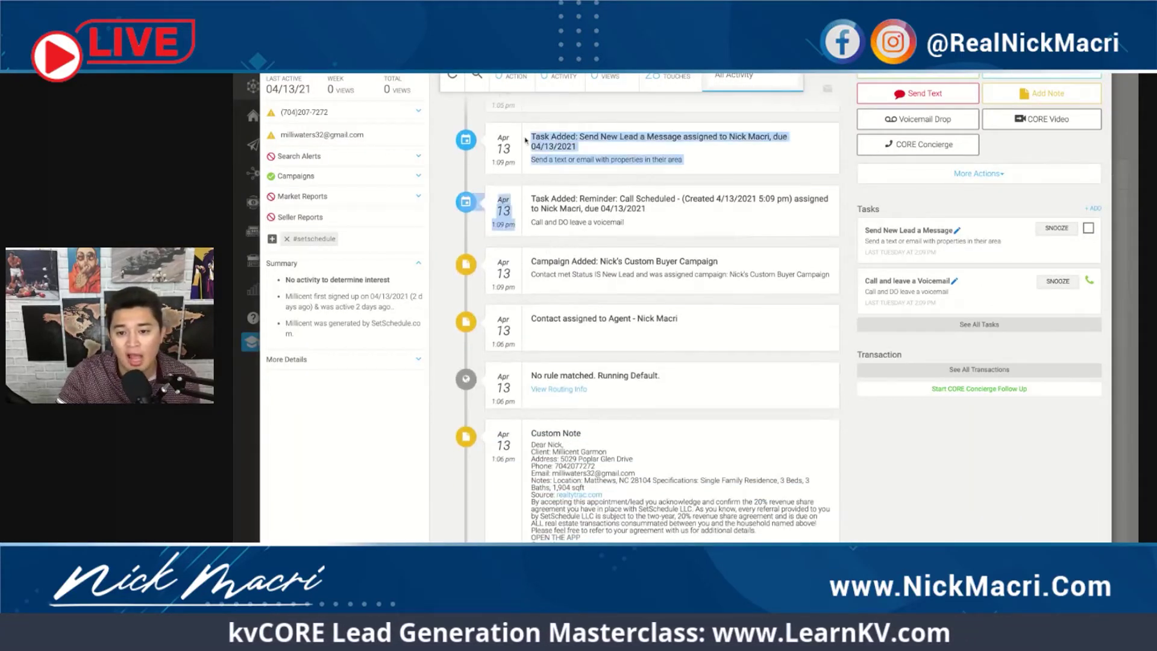
click(692, 239)
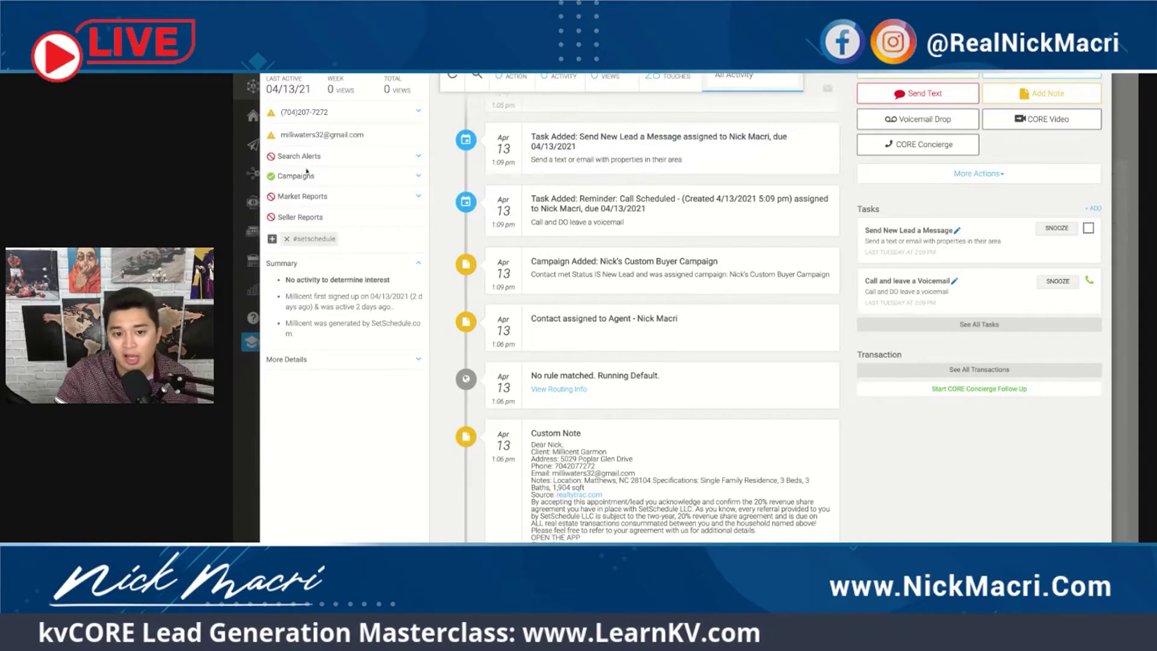
drag(536, 510, 594, 491)
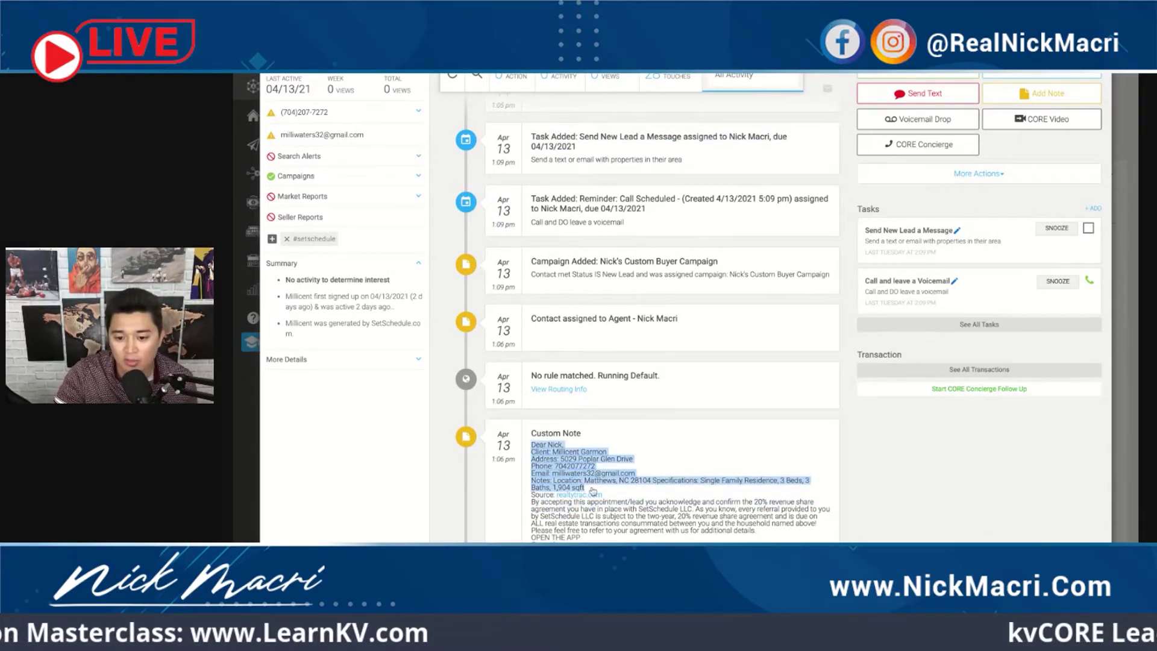
click(634, 489)
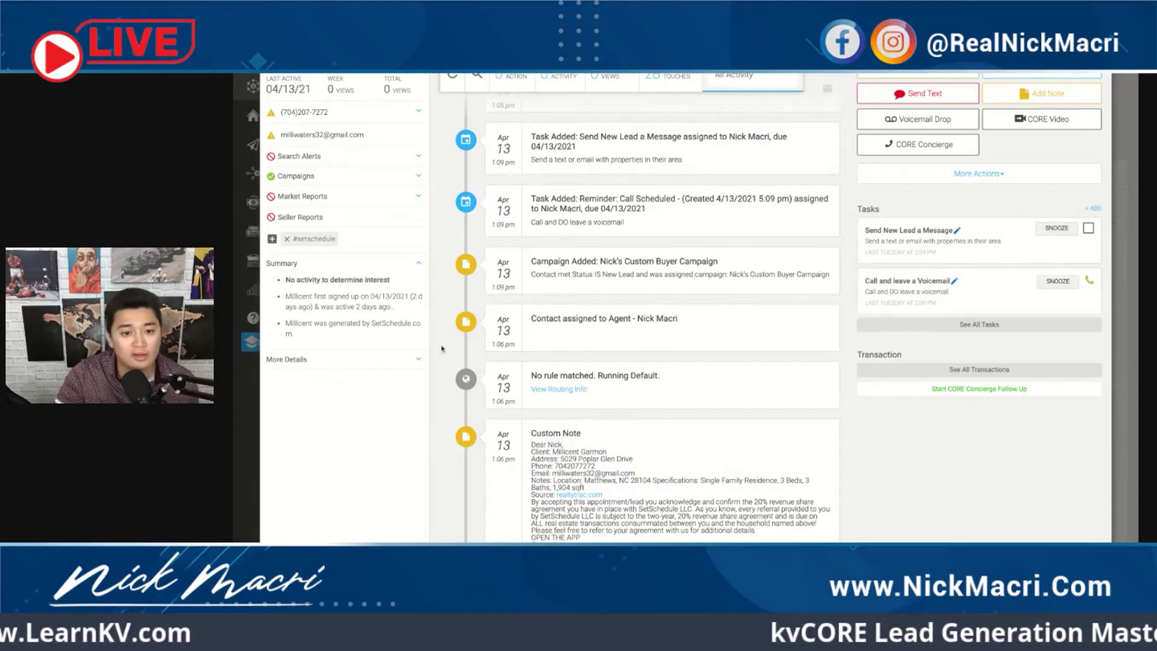
scroll(513, 410, up, 3)
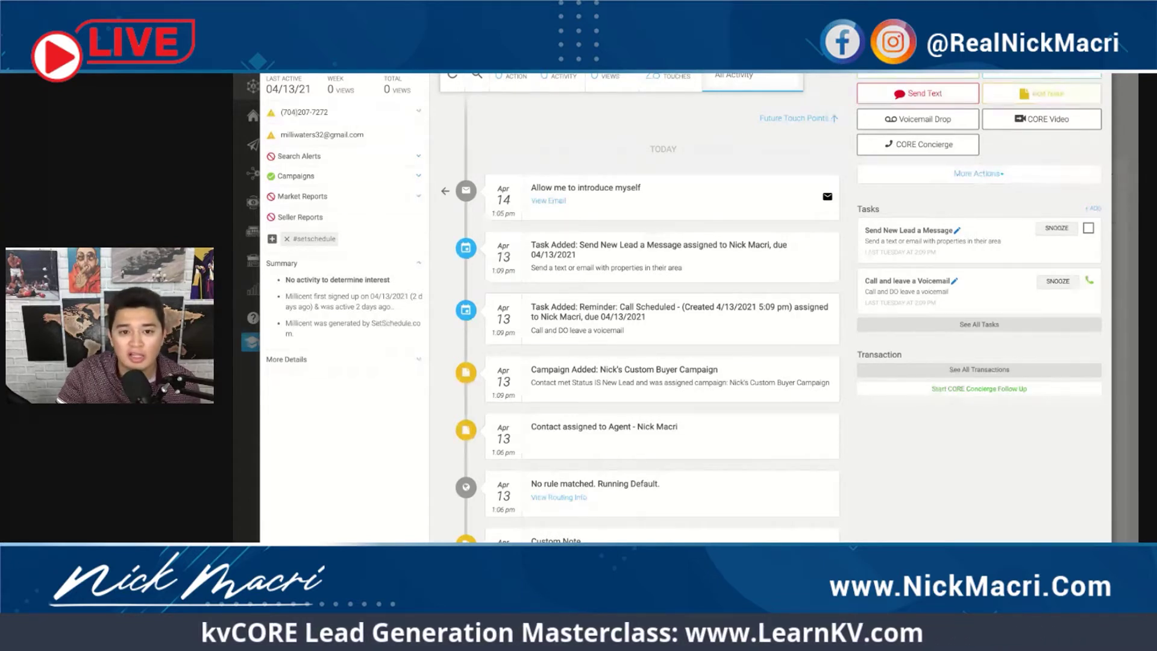
click(446, 191)
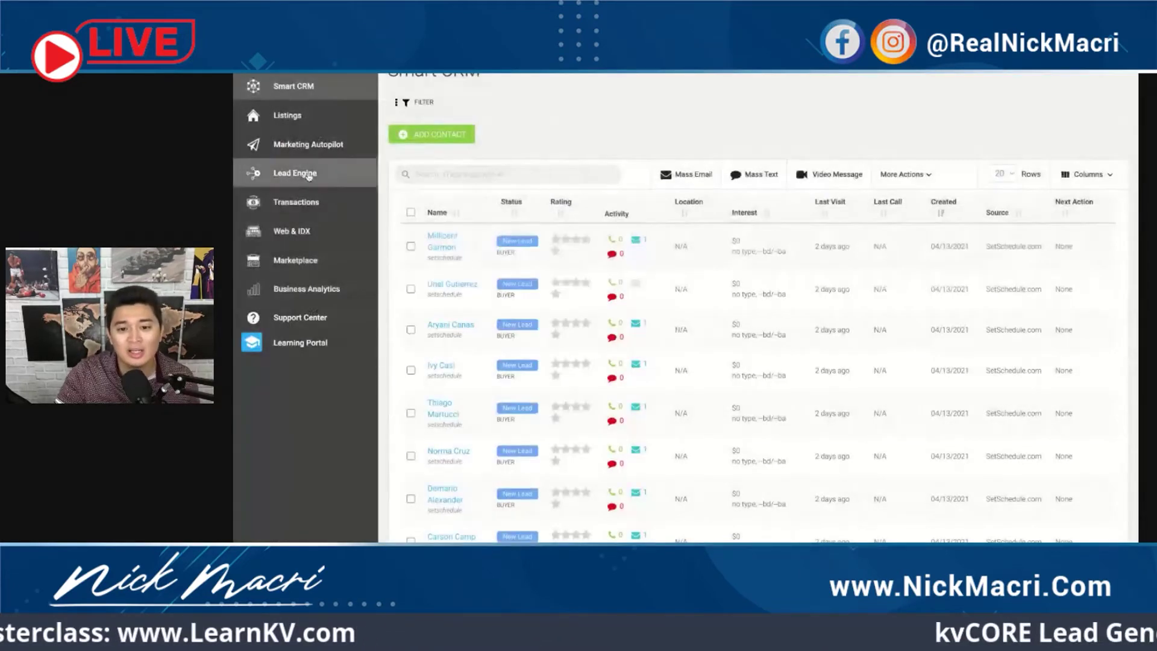
Return to the Lead Dropbox settings in the Lead Engine and select the agent's lead-capture email address.
click(308, 175)
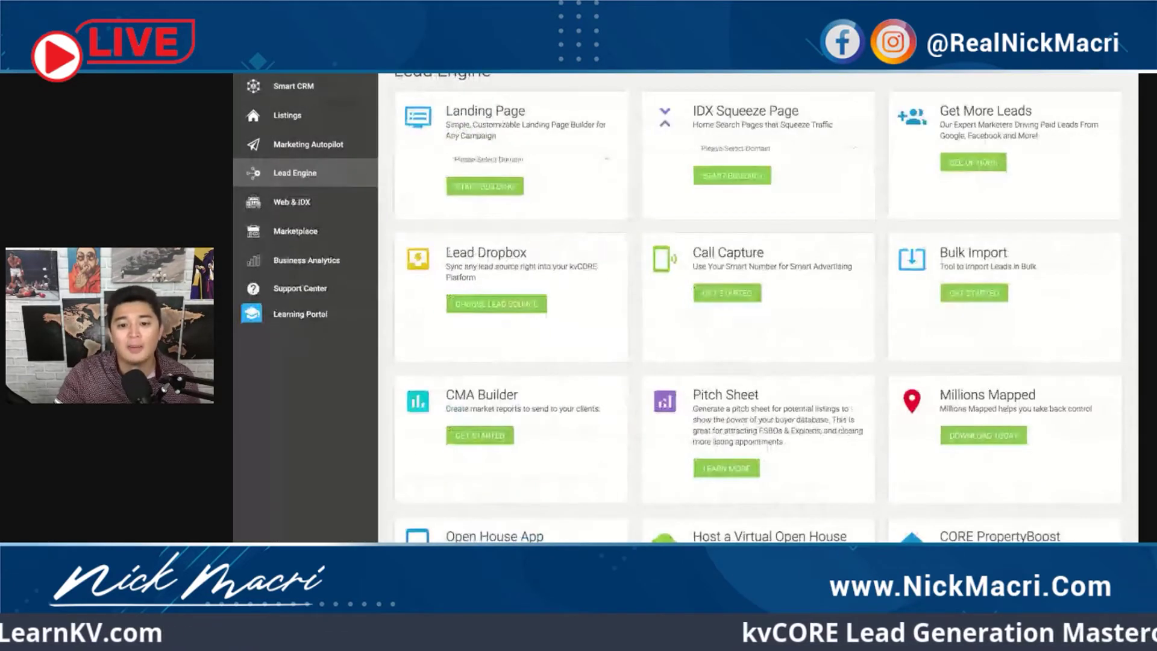
click(514, 305)
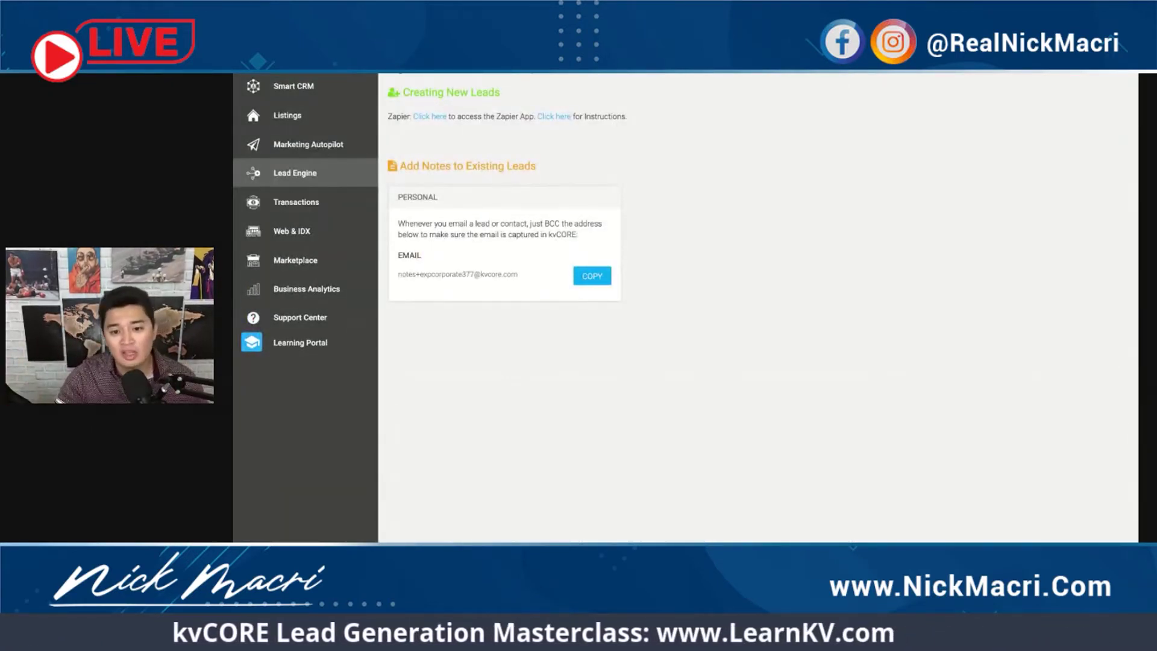
triple_click(474, 221)
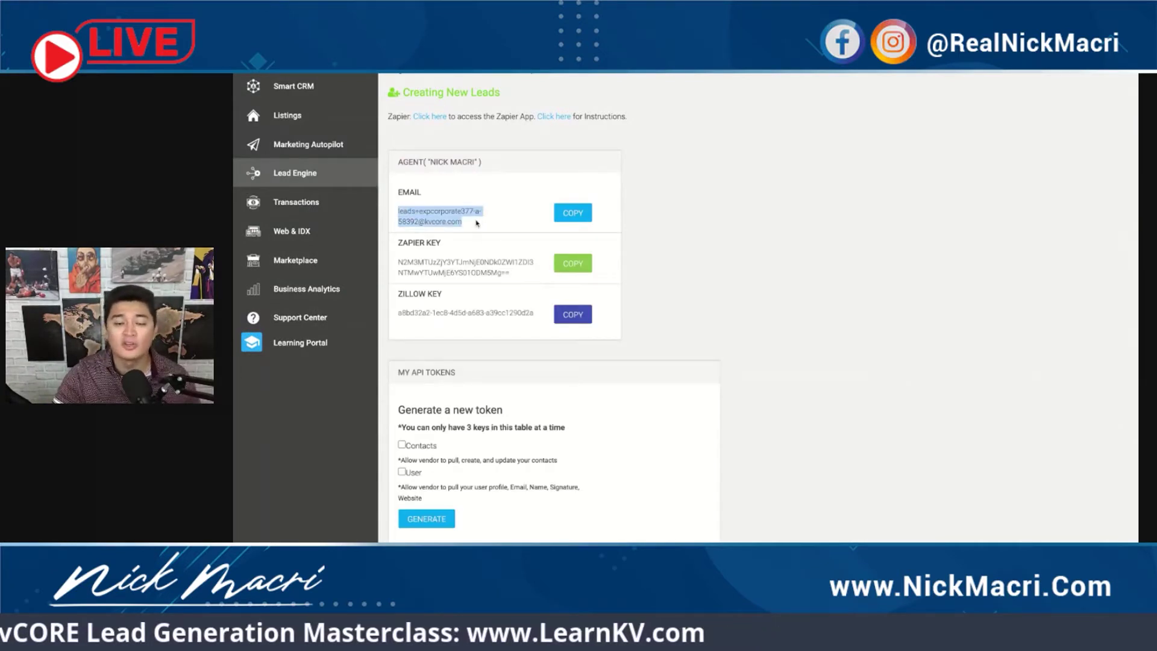
Examine the agent's lead-capture email address under Creating New Leads once more.
click(477, 223)
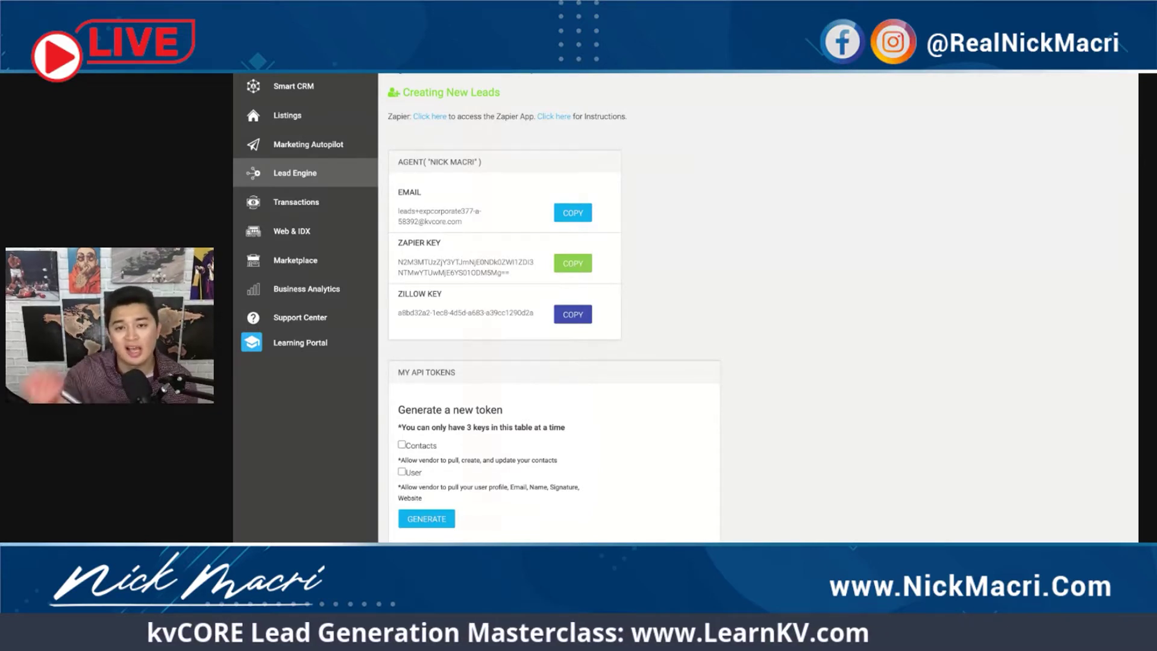
drag(461, 222, 398, 210)
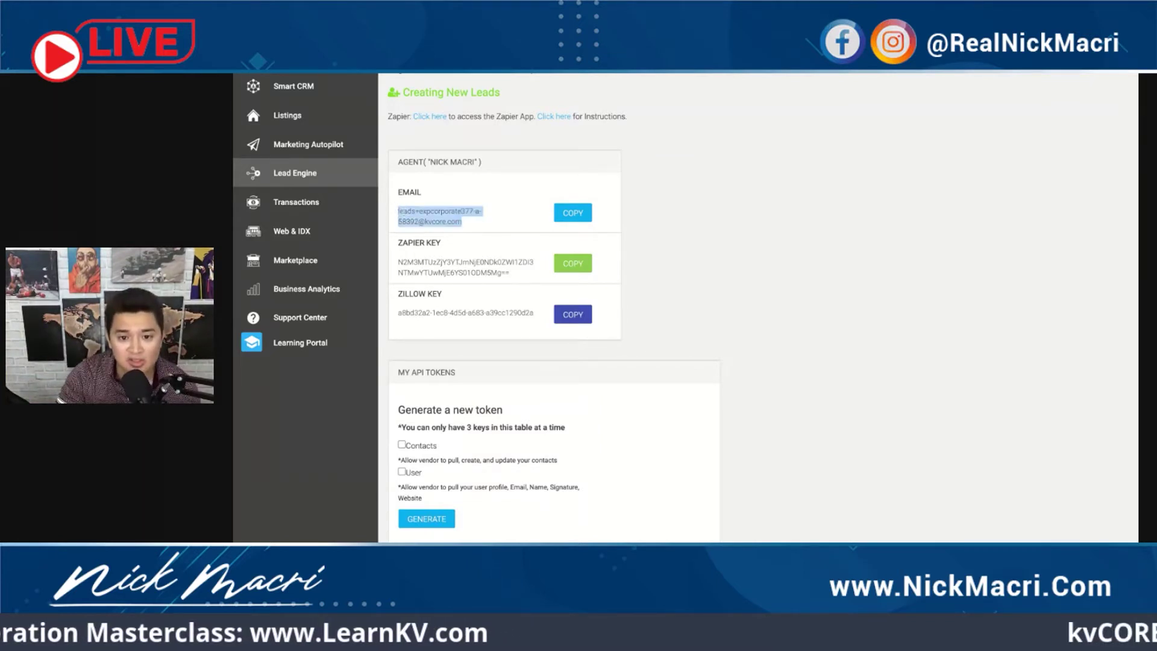
click(466, 227)
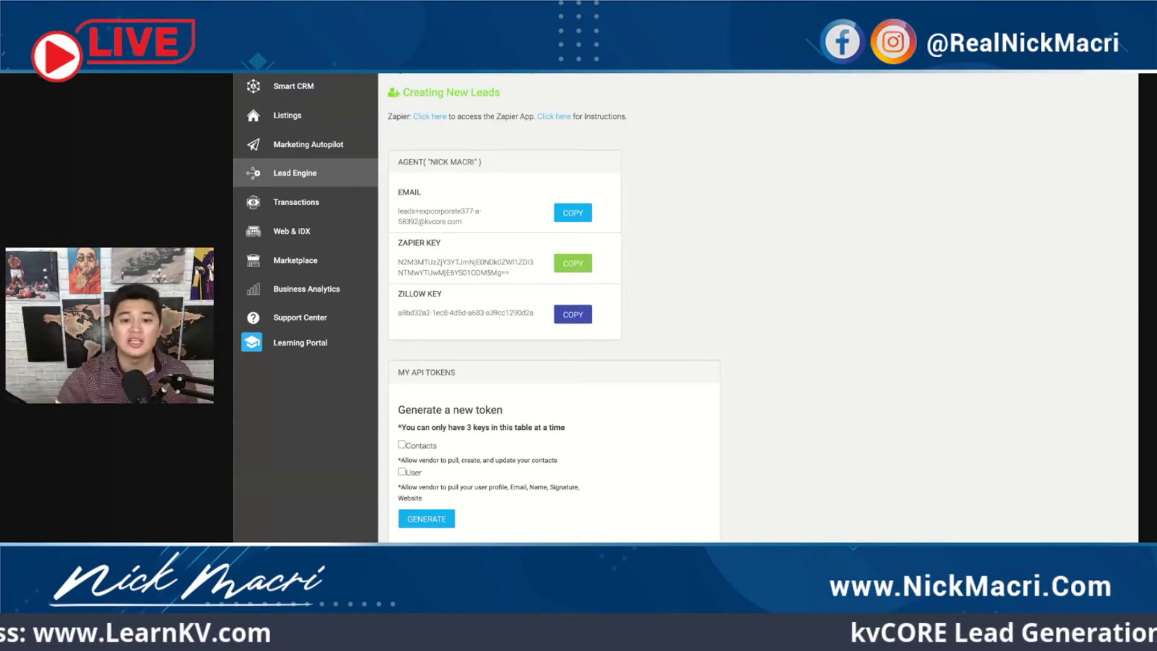
triple_click(479, 217)
click(504, 213)
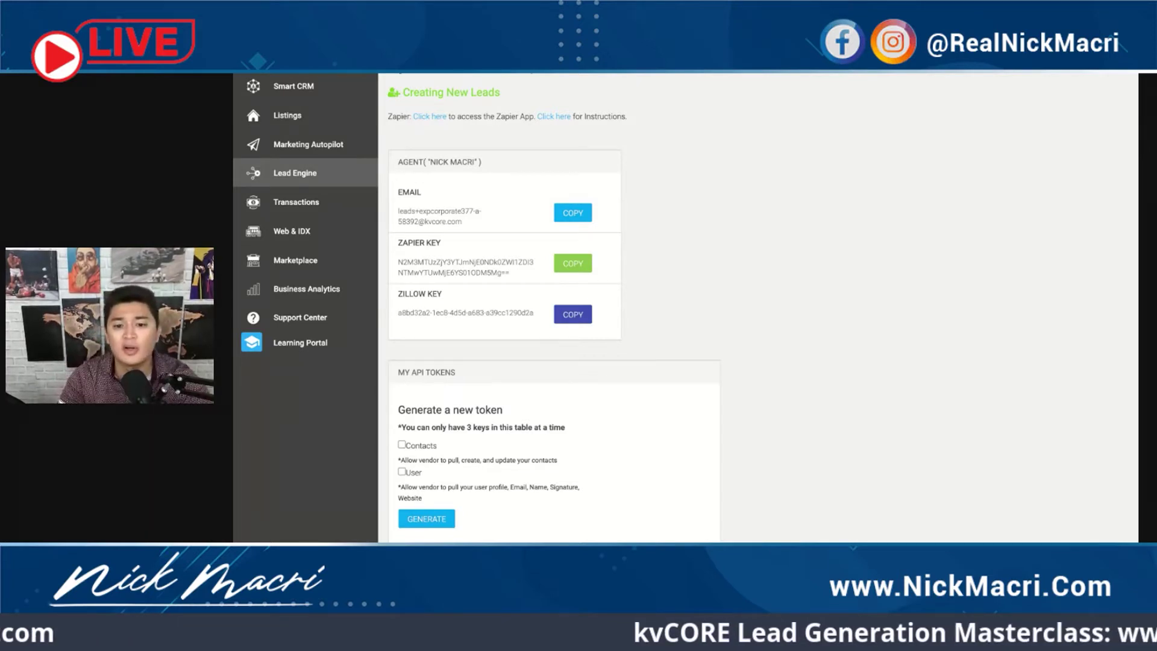
triple_click(472, 223)
click(473, 222)
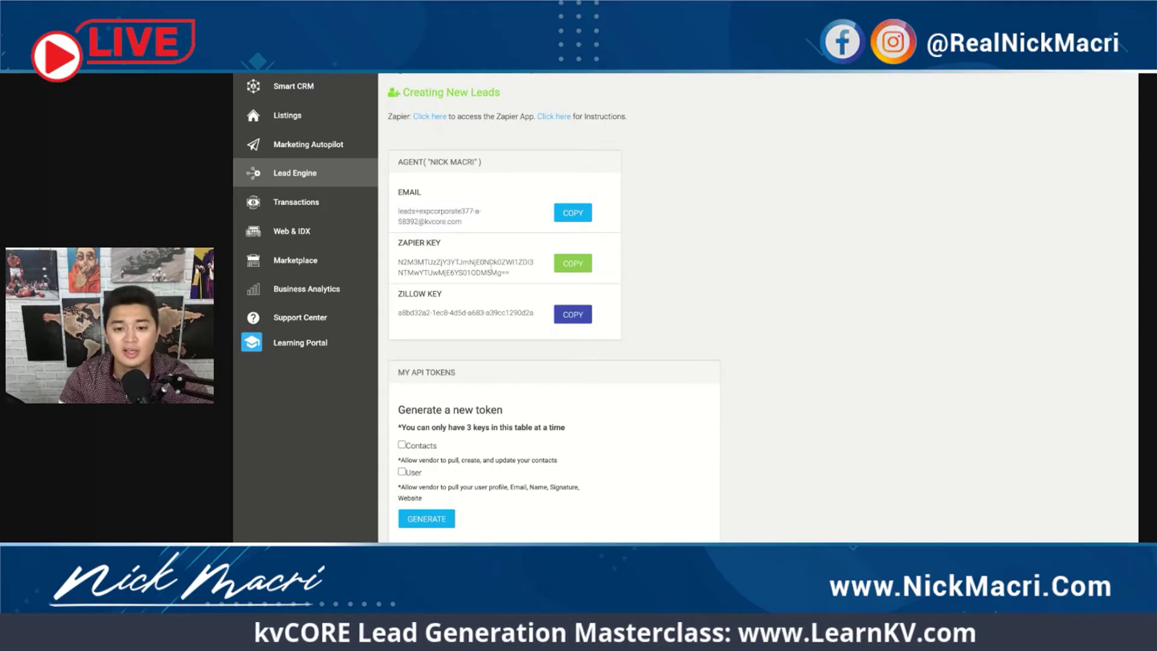
Select the agent's Zapier key under Creating New Leads and copy it to the clipboard.
triple_click(525, 276)
click(461, 262)
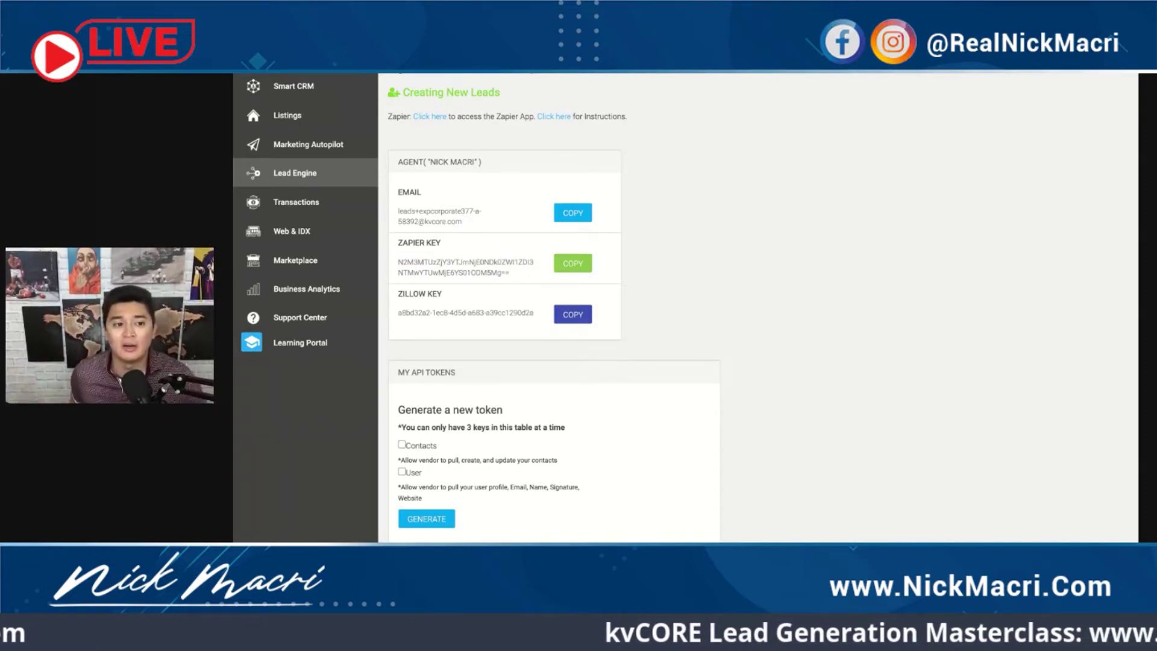
triple_click(441, 244)
click(457, 247)
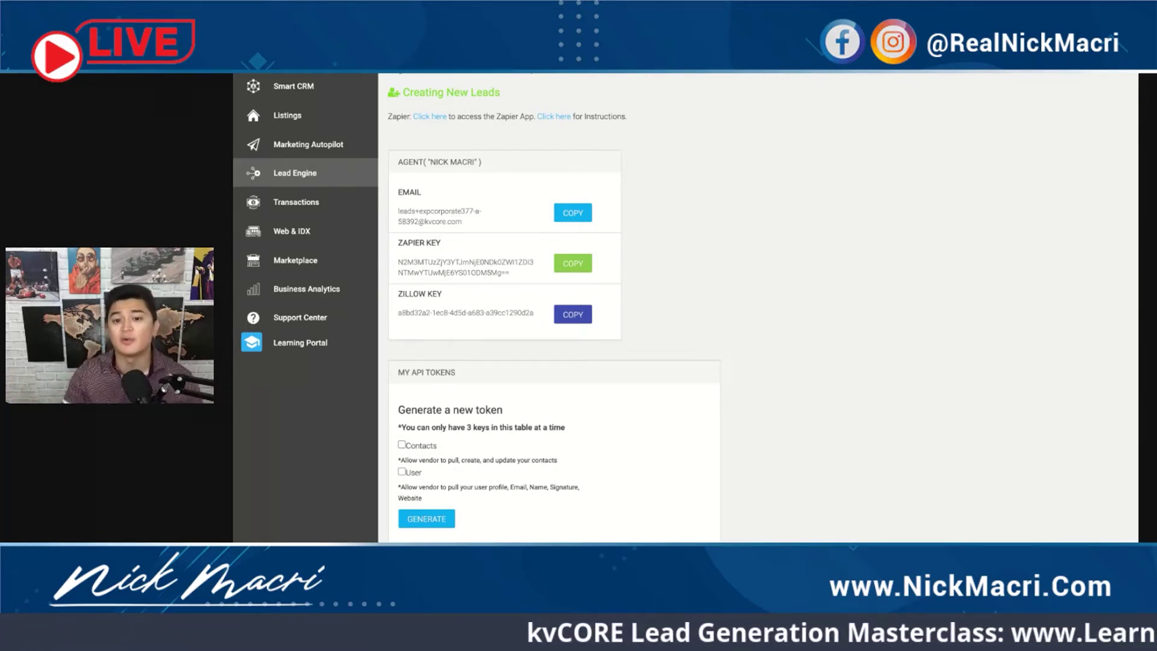
triple_click(522, 272)
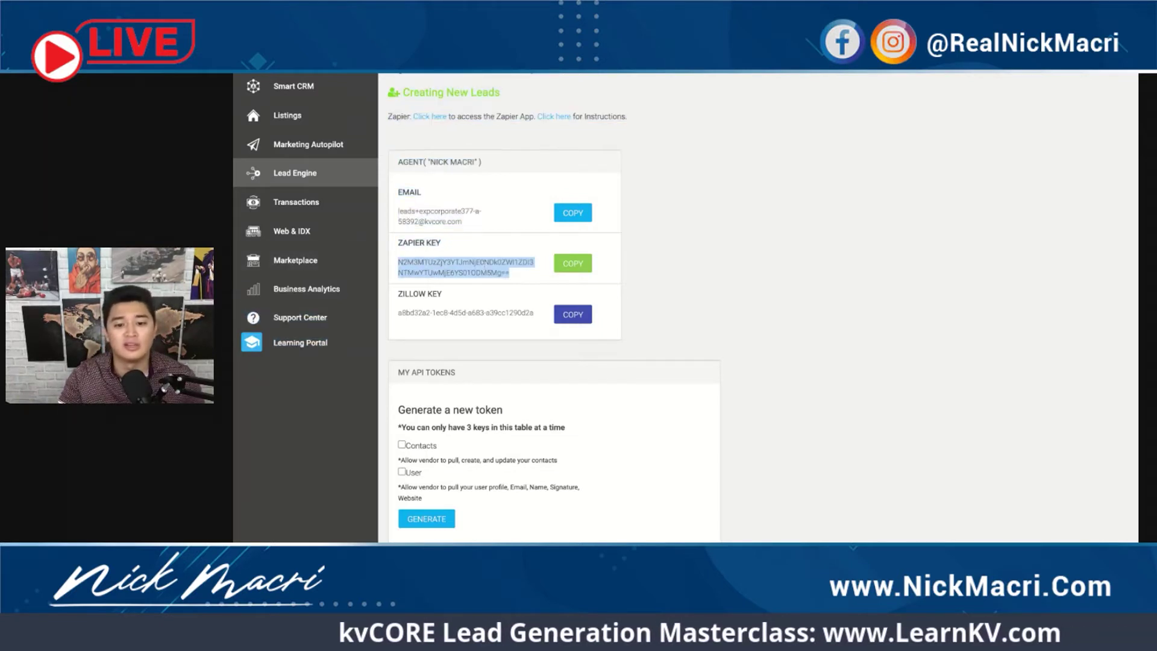
click(573, 263)
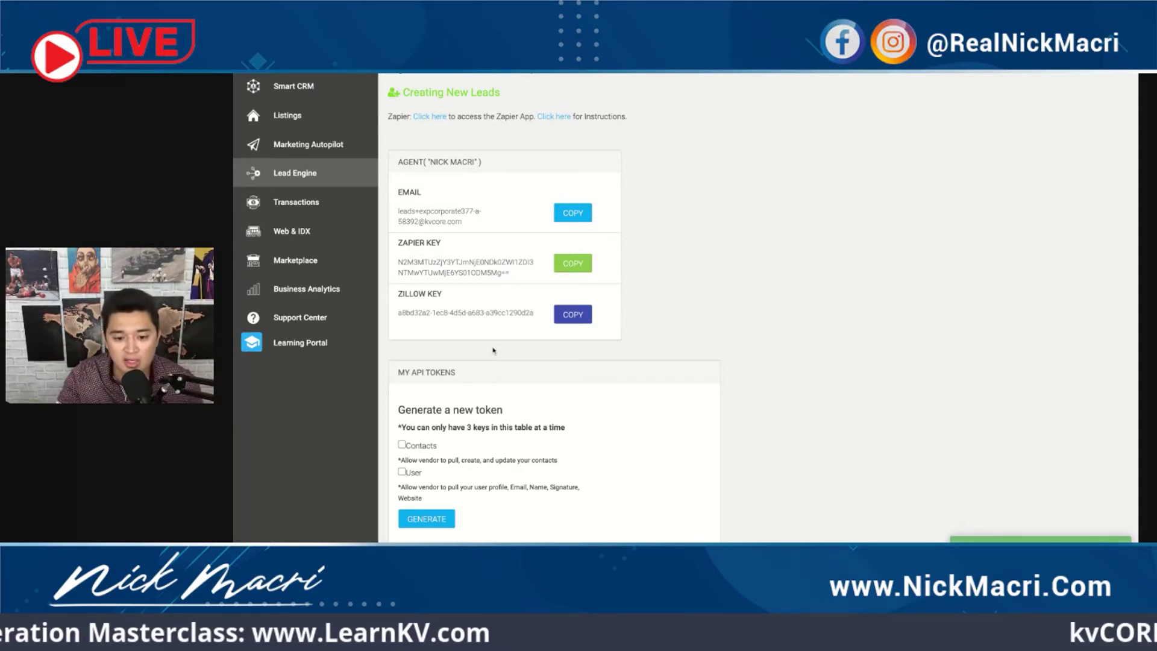
Examine the My API Tokens section and its Contacts option for generating a new token.
scroll(411, 347, down, 1)
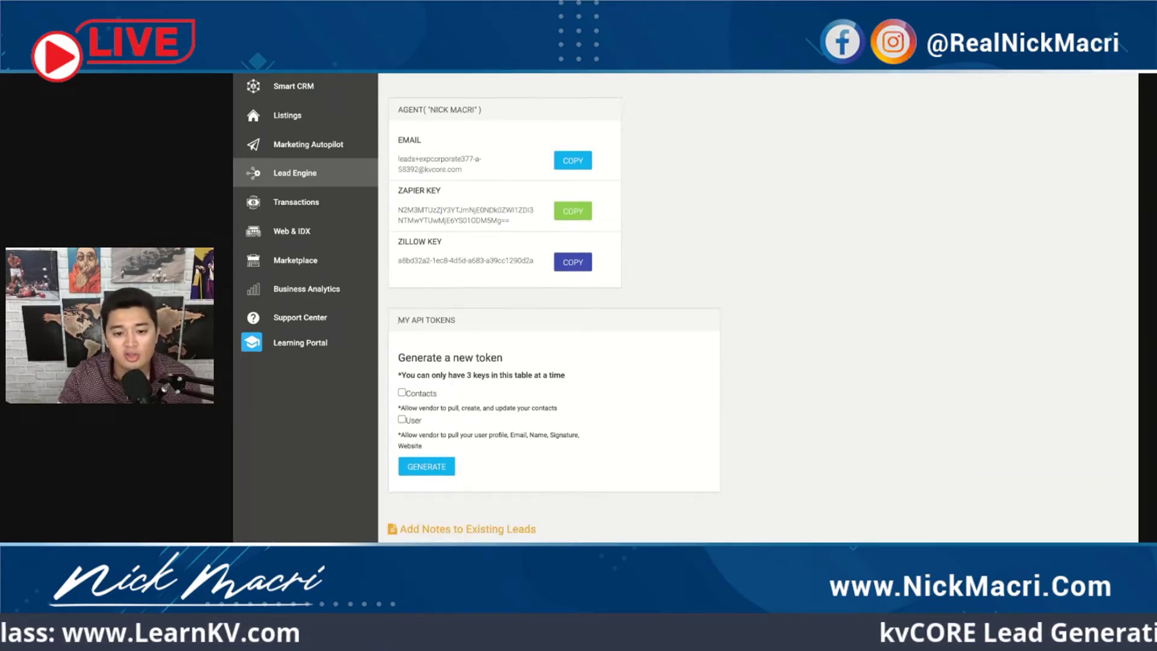
triple_click(395, 324)
click(491, 325)
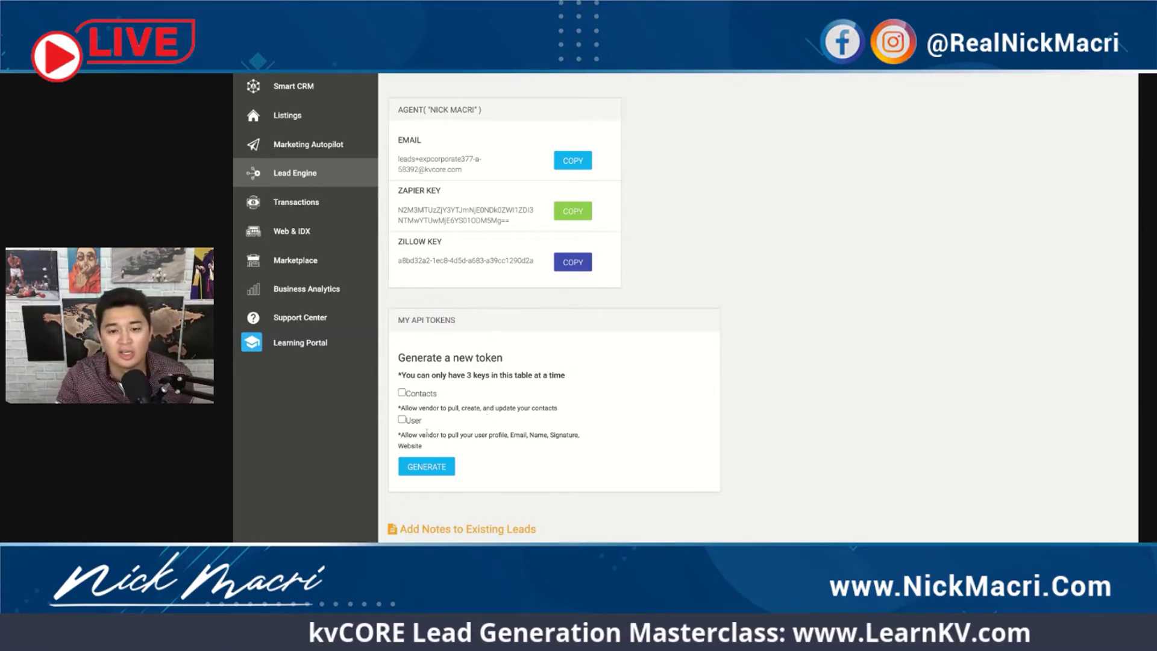
scroll(427, 432, down, 1)
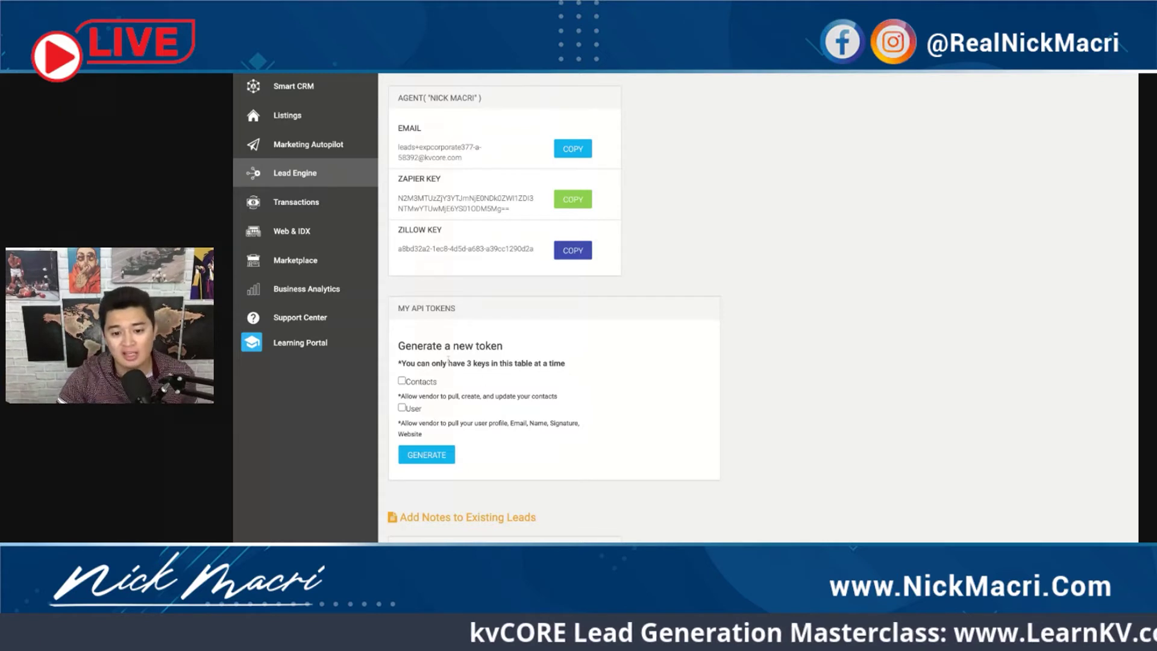
click(402, 381)
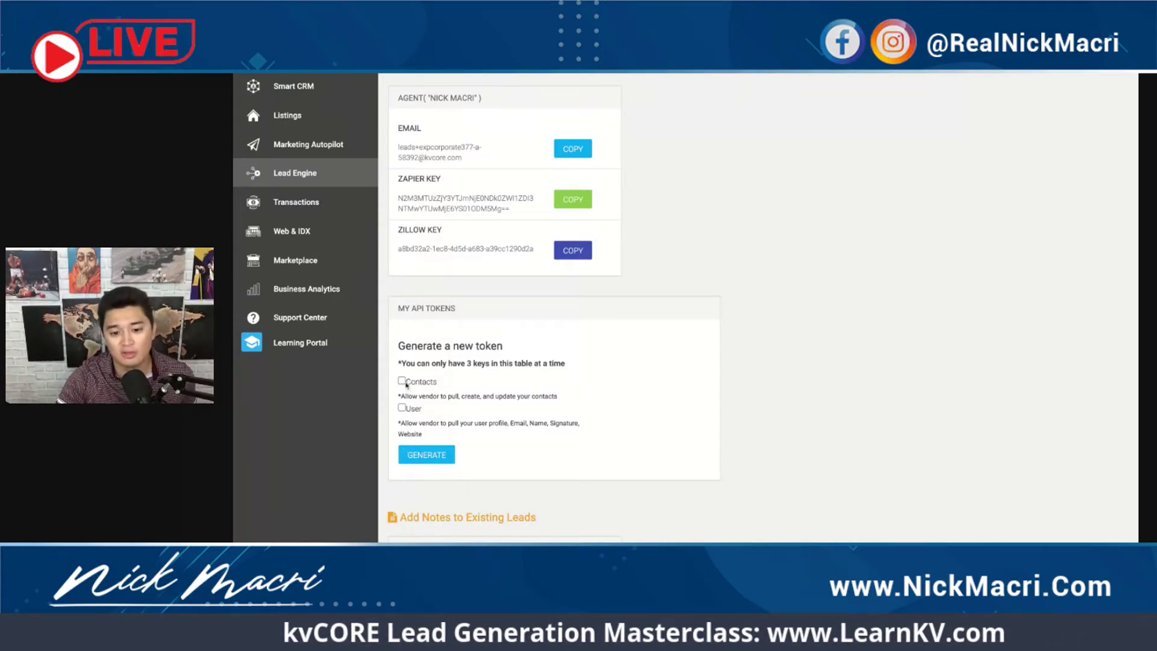
click(402, 381)
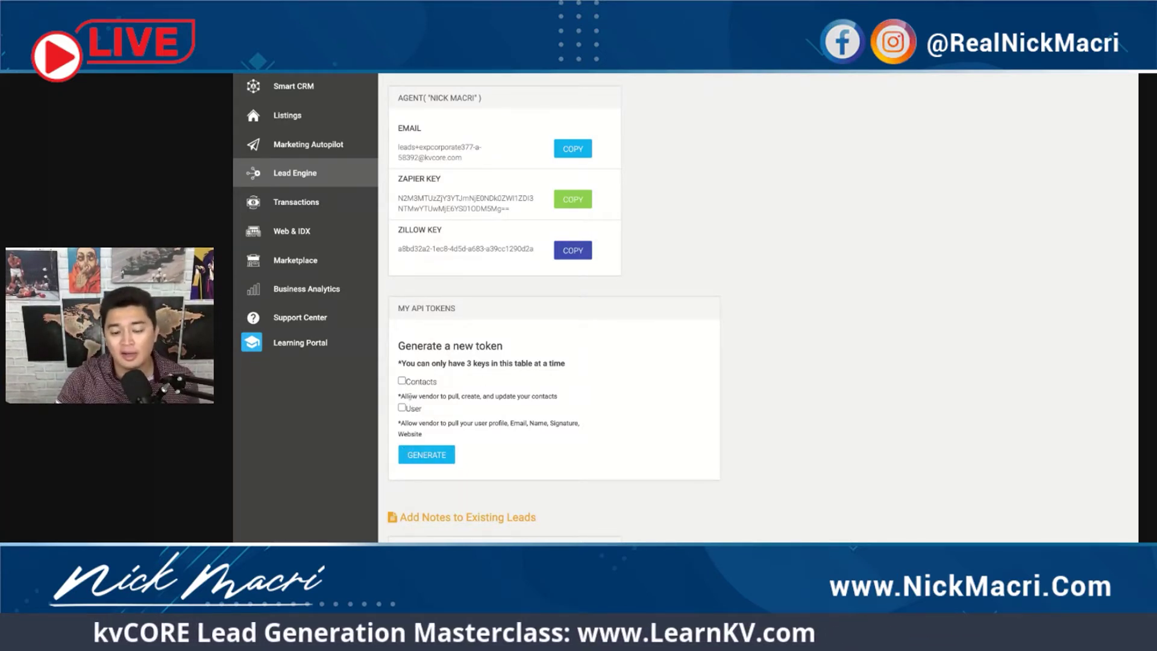
Read what the Contacts and User options under My API Tokens allow a vendor to access.
drag(403, 398, 453, 397)
drag(494, 396, 558, 396)
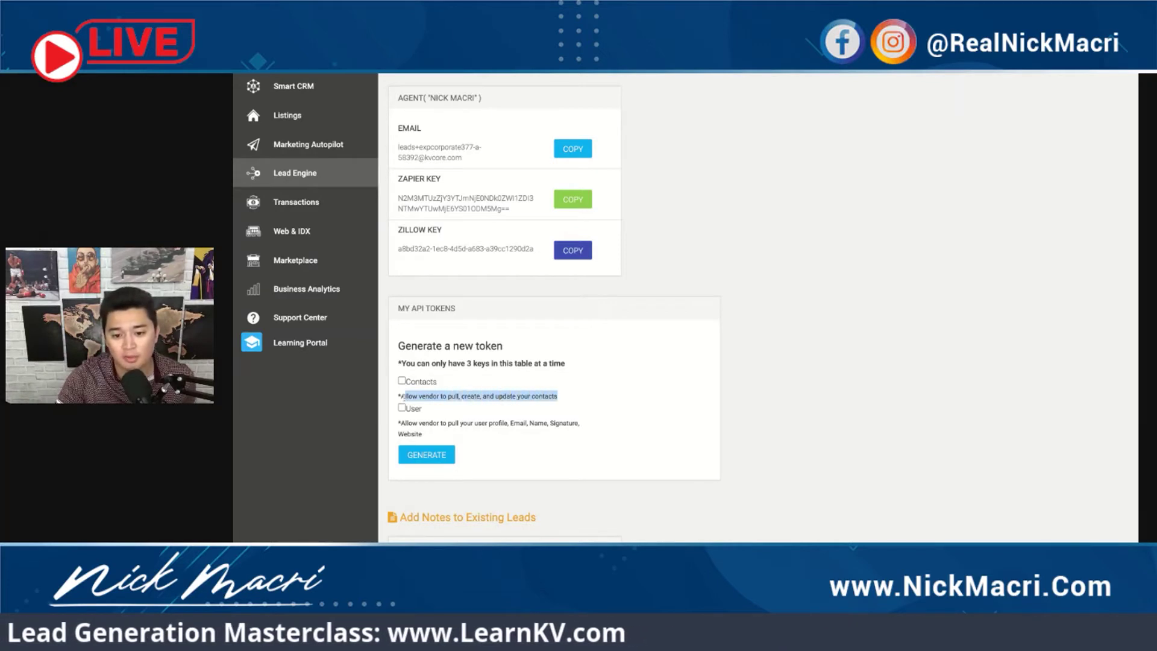
click(466, 422)
drag(449, 423, 579, 423)
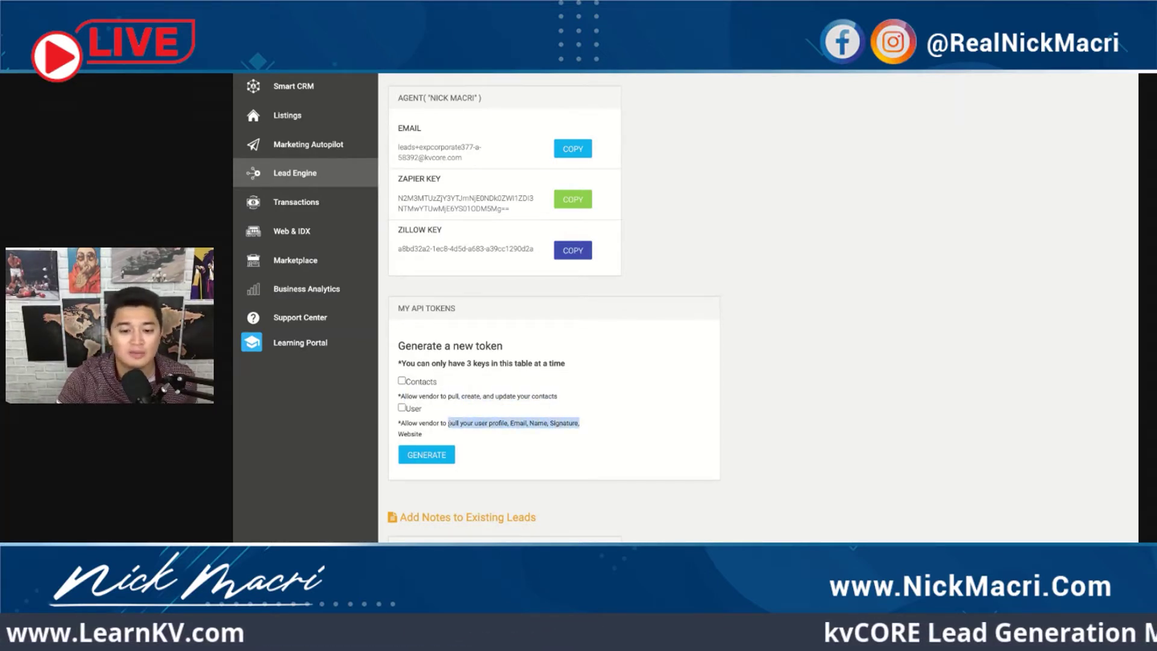
click(421, 424)
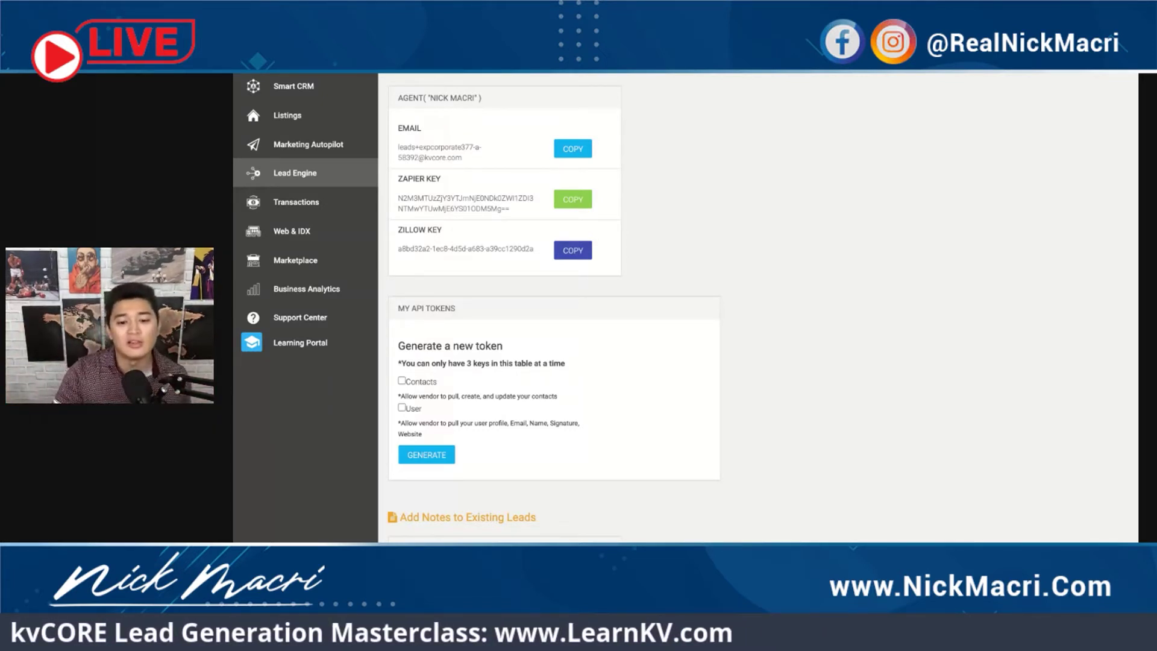
drag(393, 309, 465, 310)
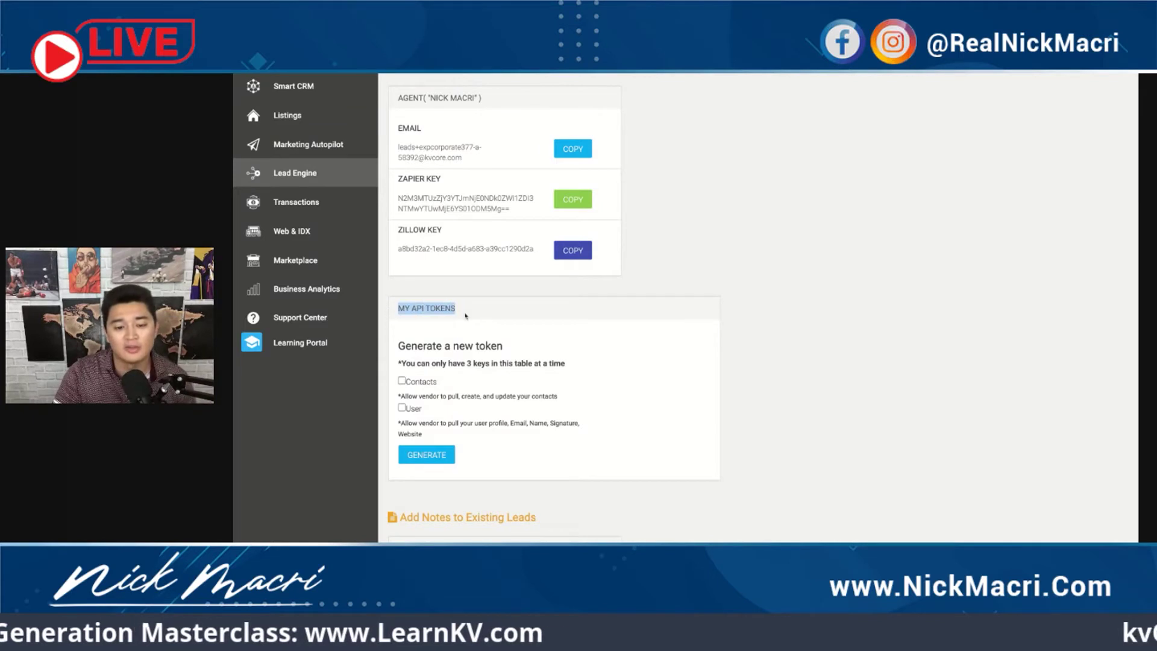
click(468, 312)
Compare the agent's Zapier key and lead-capture email address as ways of bringing in new leads.
triple_click(518, 210)
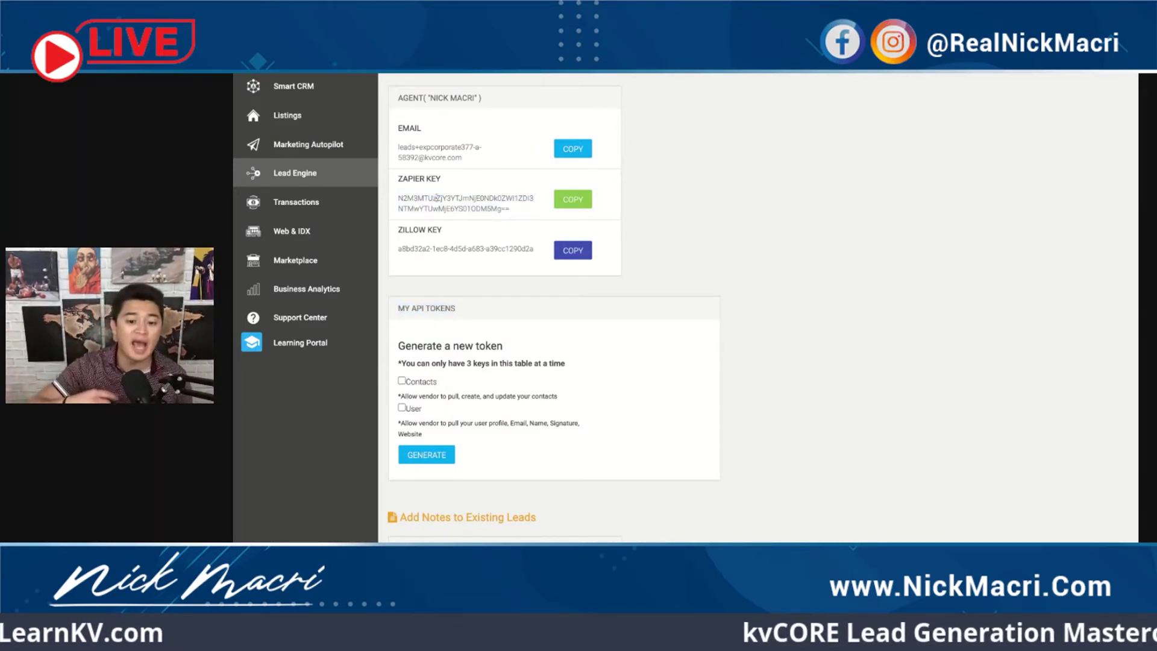
scroll(486, 369, down, 2)
scroll(542, 346, up, 3)
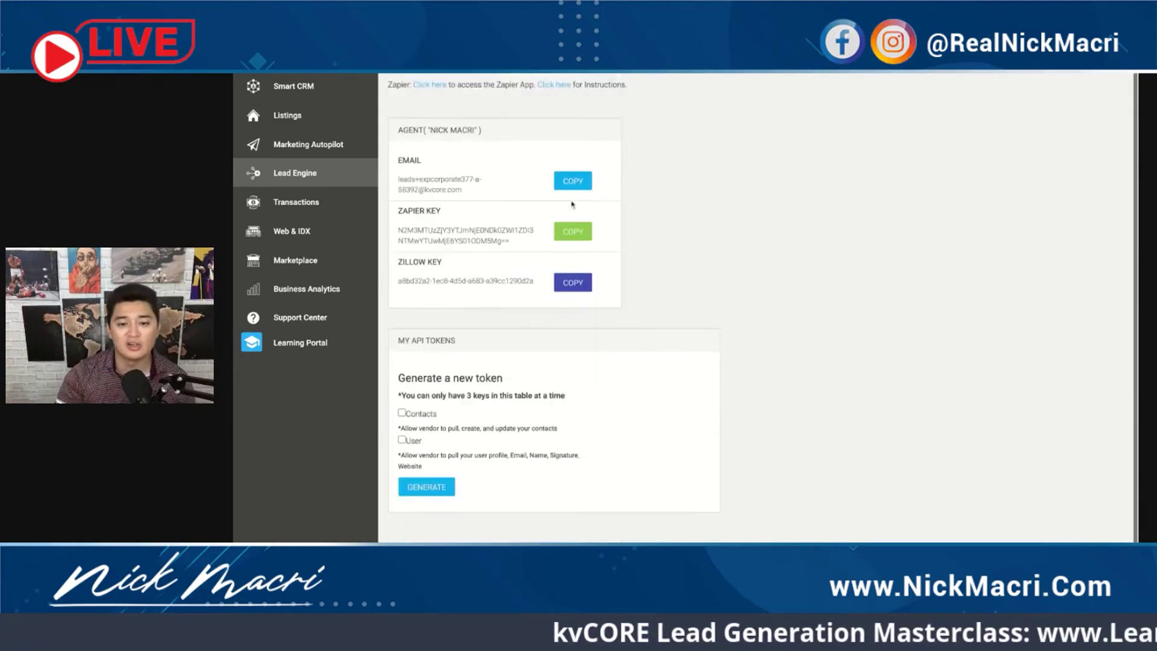
triple_click(471, 222)
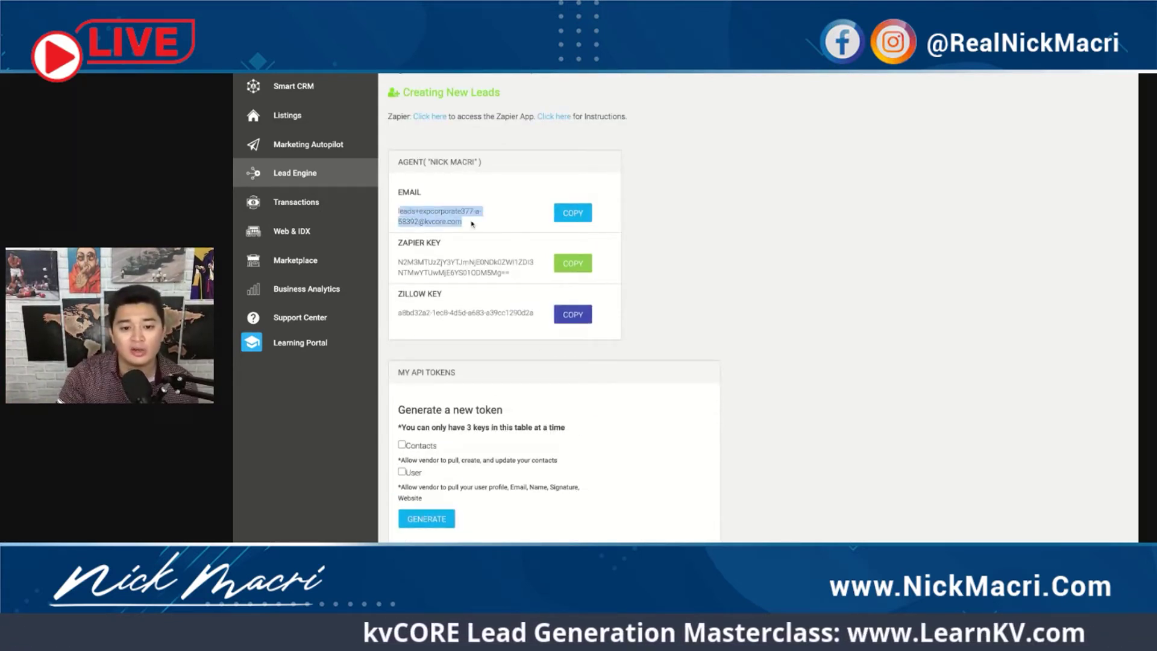
click(475, 225)
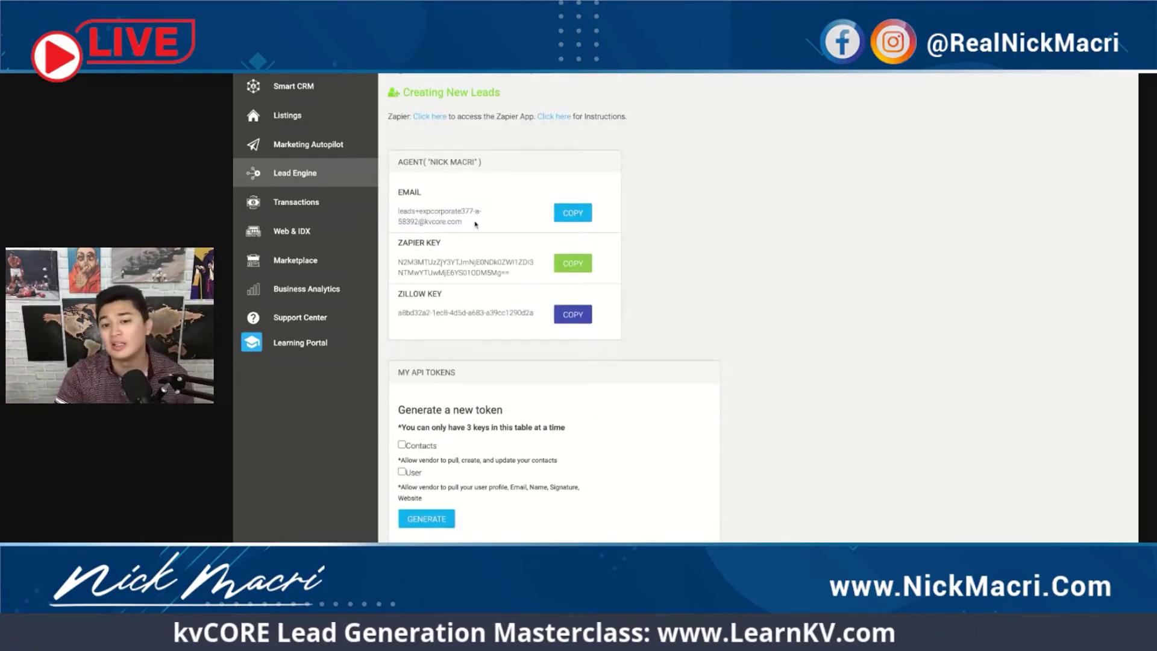
scroll(463, 201, down, 2)
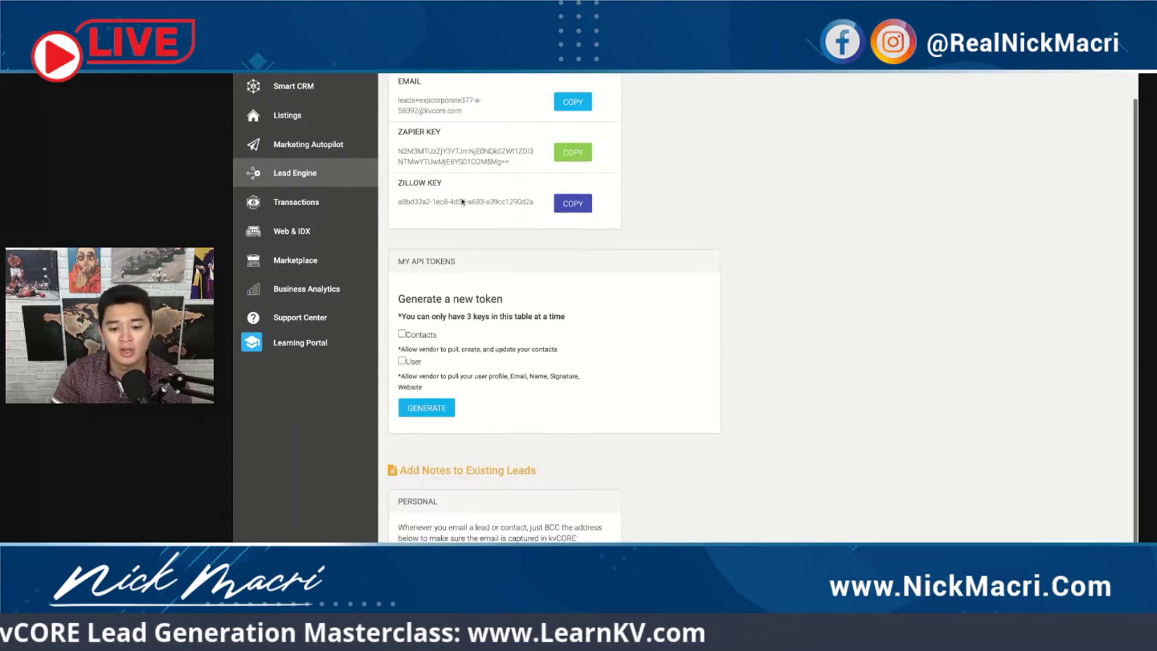
drag(470, 117, 375, 93)
click(375, 93)
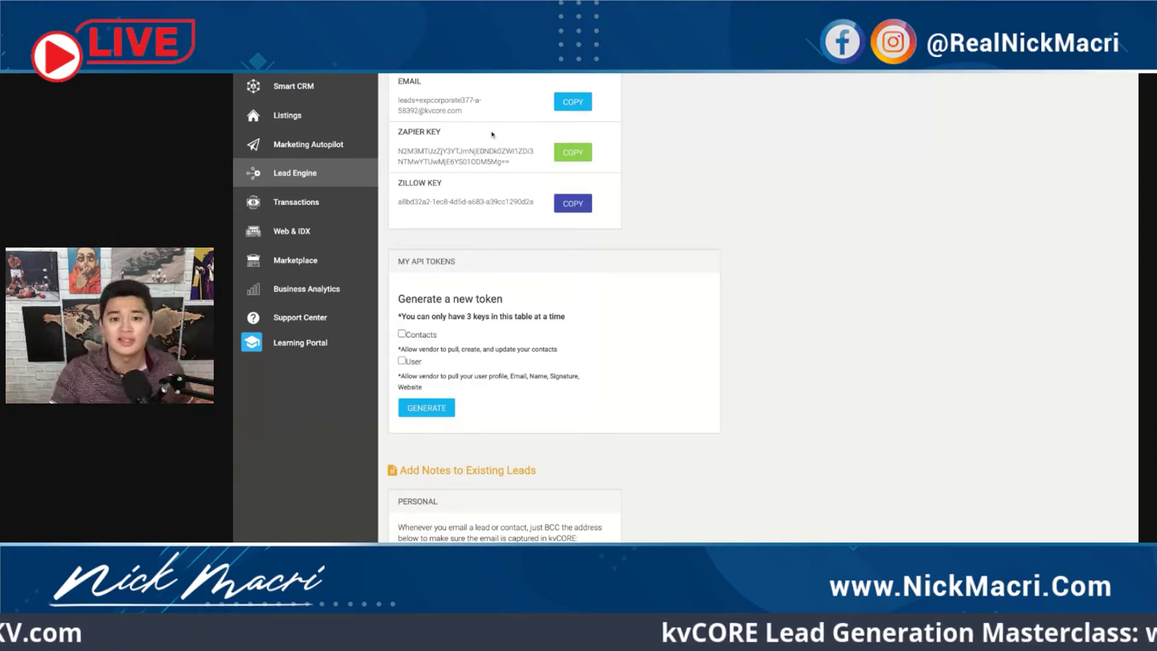
drag(398, 100, 474, 114)
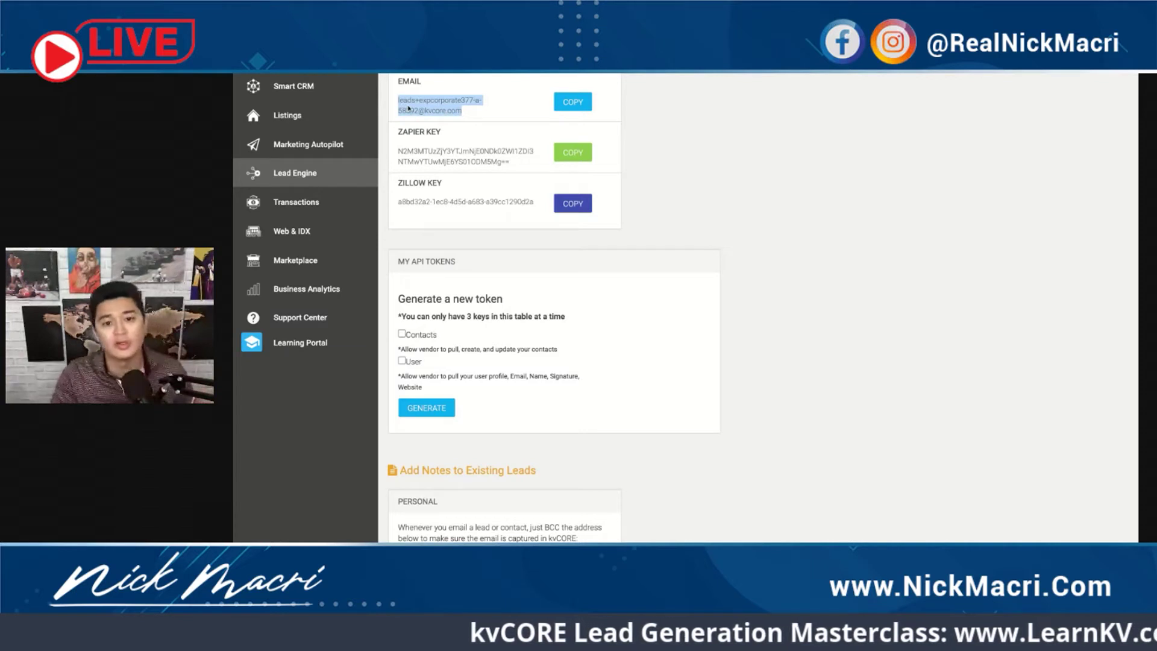
click(417, 102)
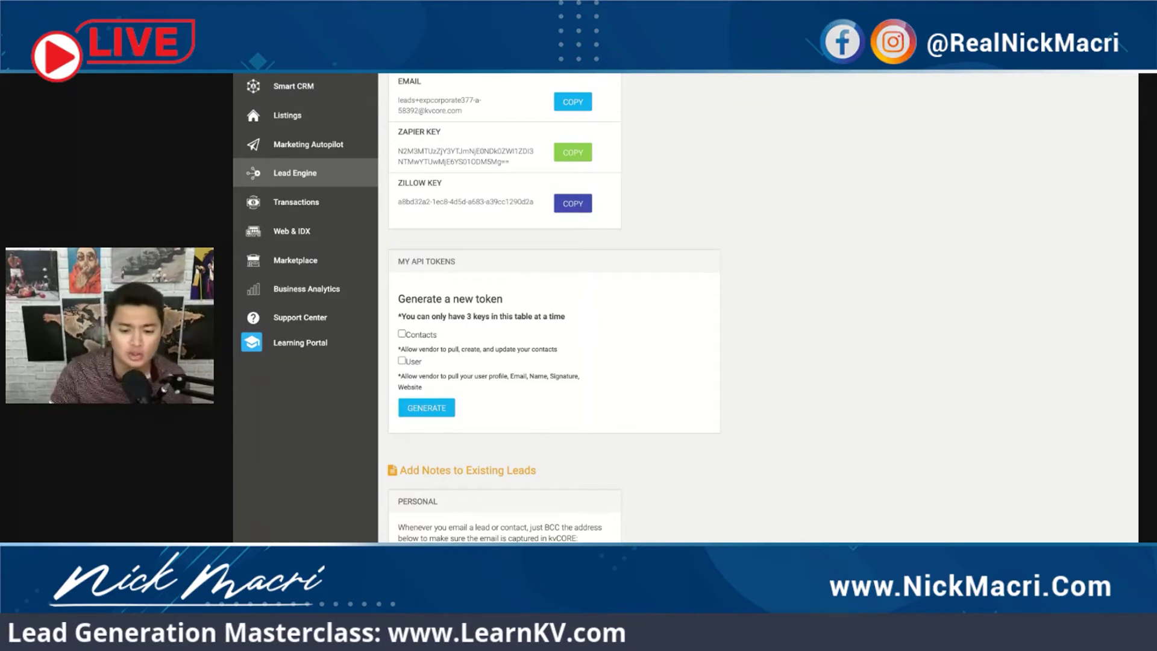
Read the Personal instructions under Add Notes to Existing Leads about using BCC when emailing a lead or contact.
triple_click(582, 540)
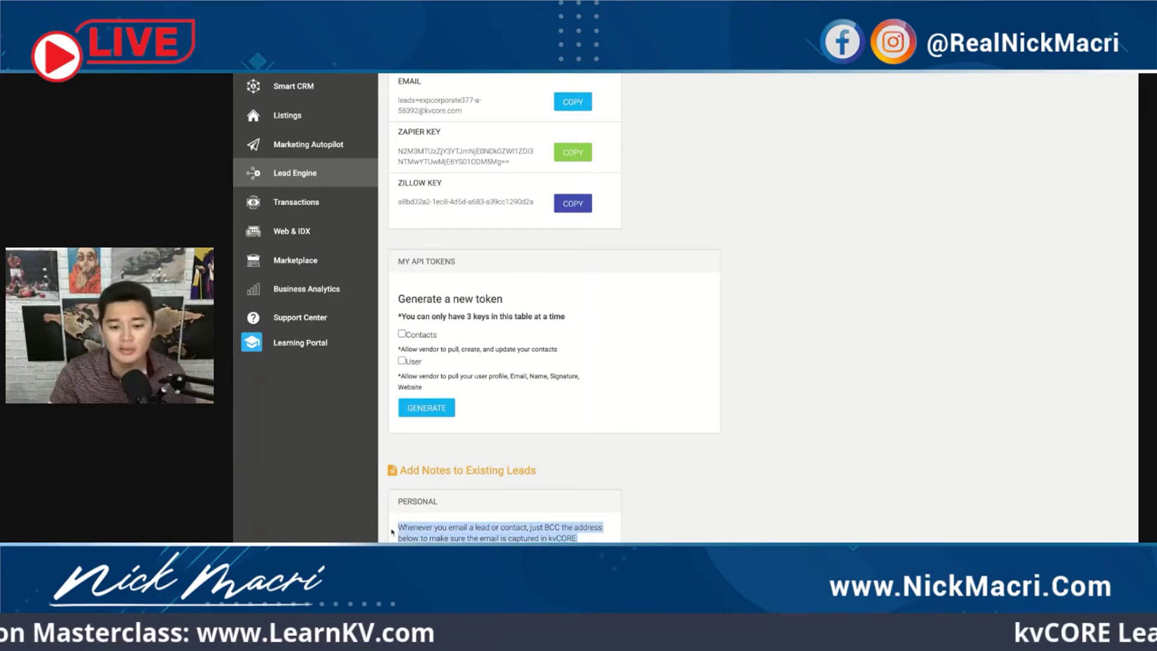
double_click(435, 470)
click(495, 524)
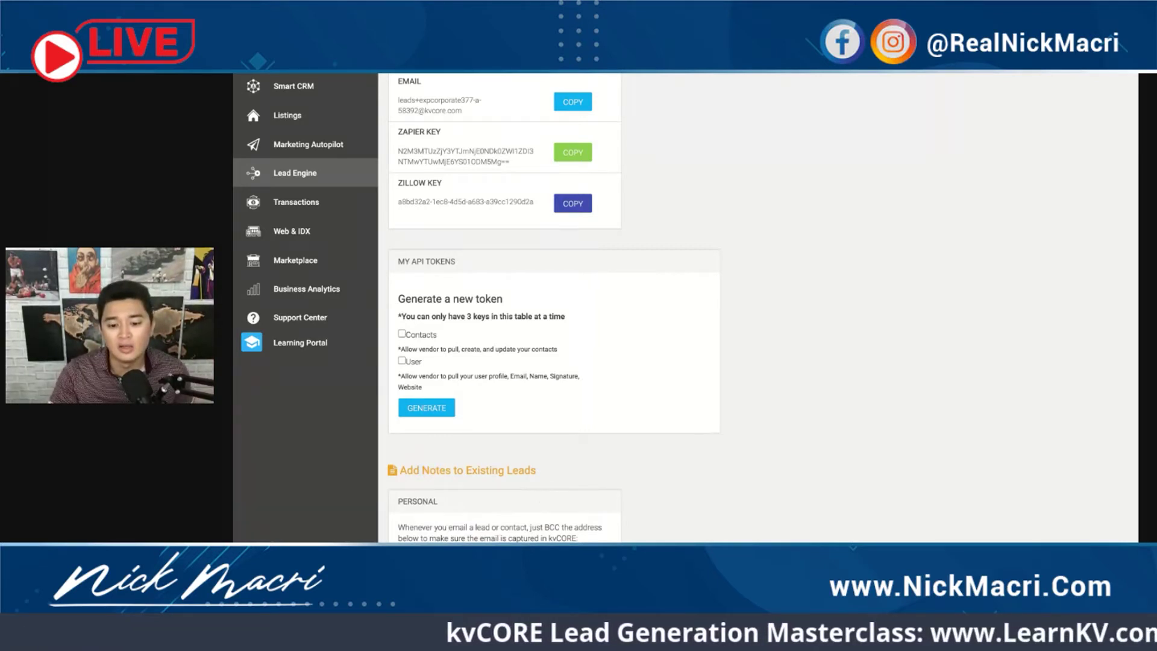
drag(397, 528, 577, 538)
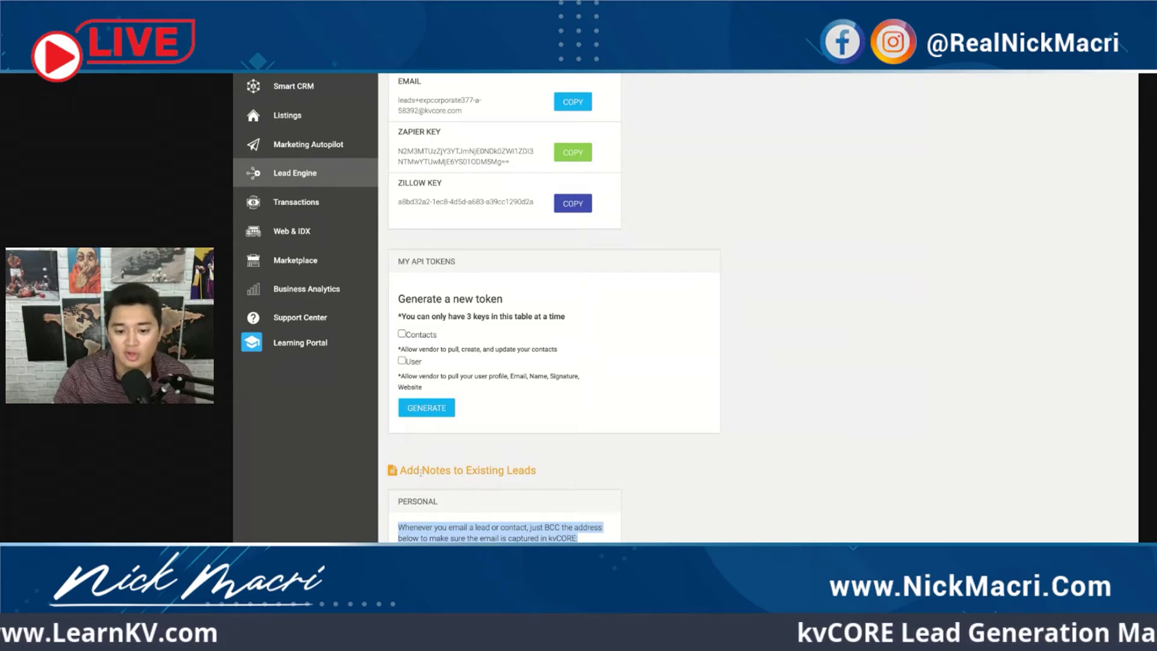
click(510, 495)
drag(399, 471, 473, 471)
click(474, 471)
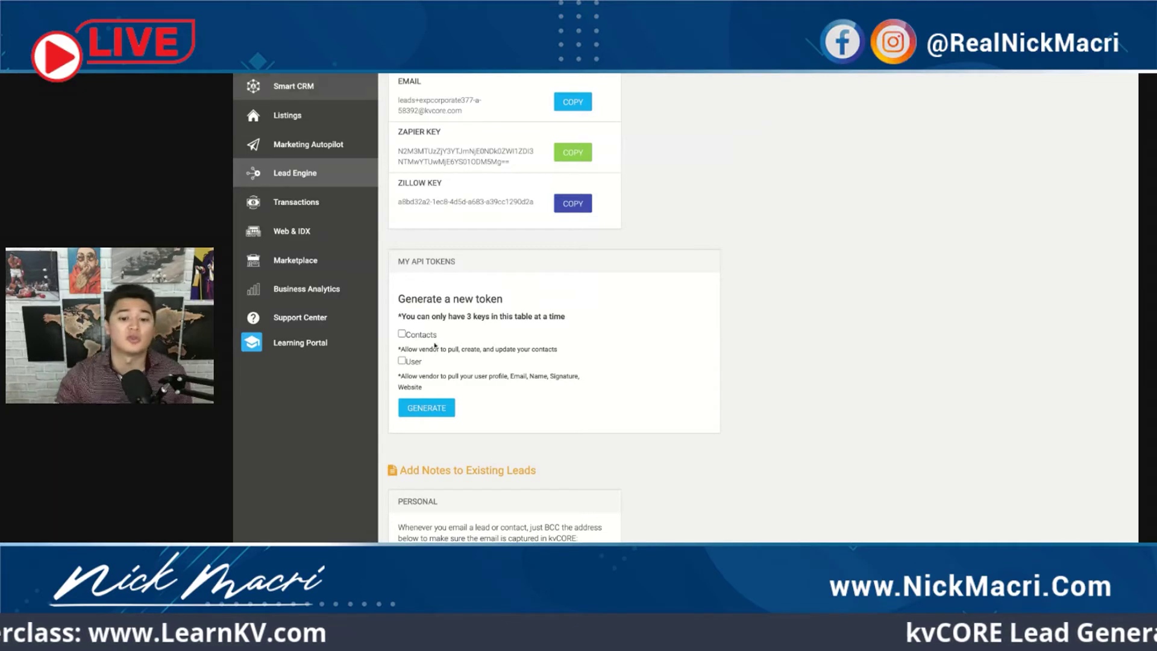
triple_click(392, 529)
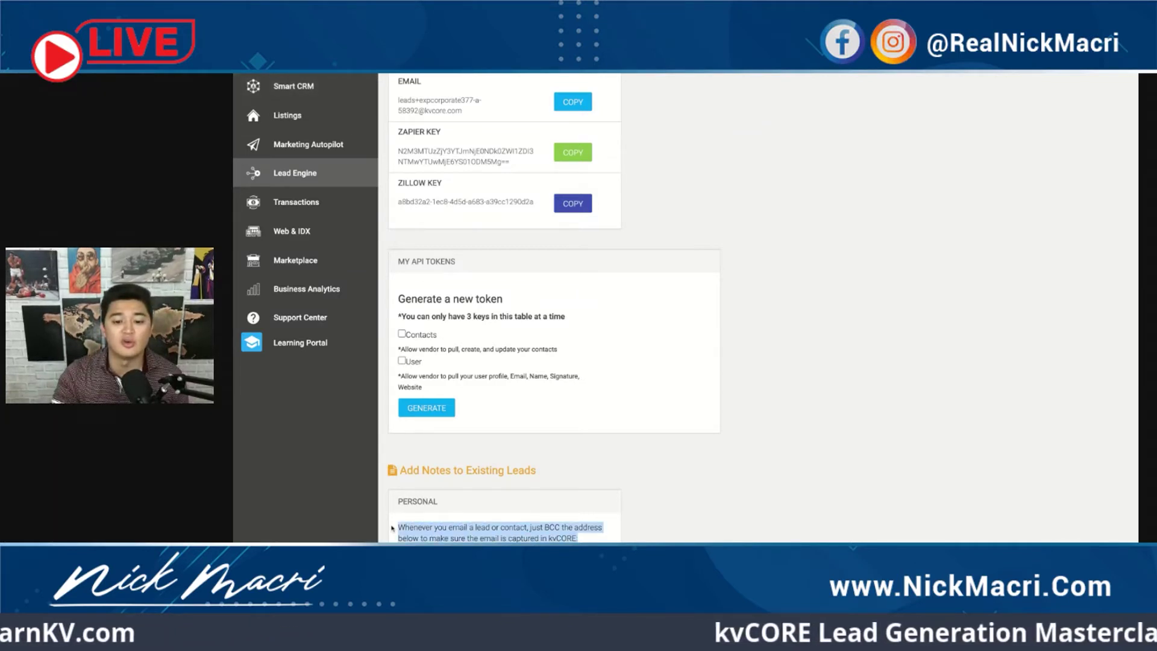
click(592, 541)
drag(545, 528, 561, 528)
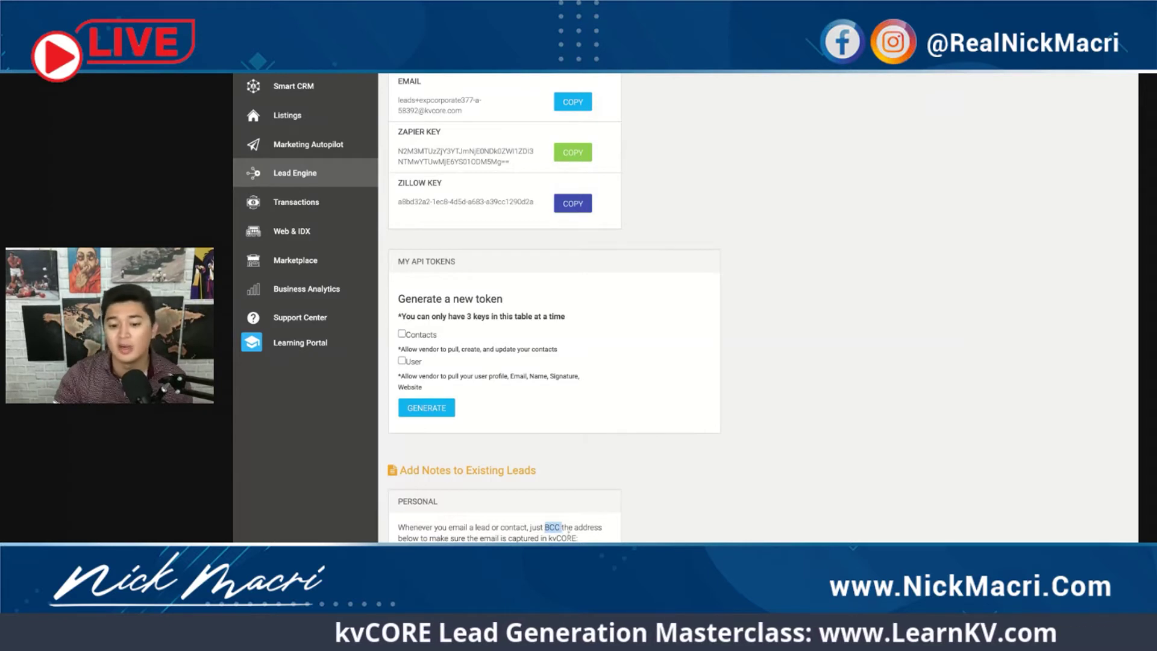
click(563, 530)
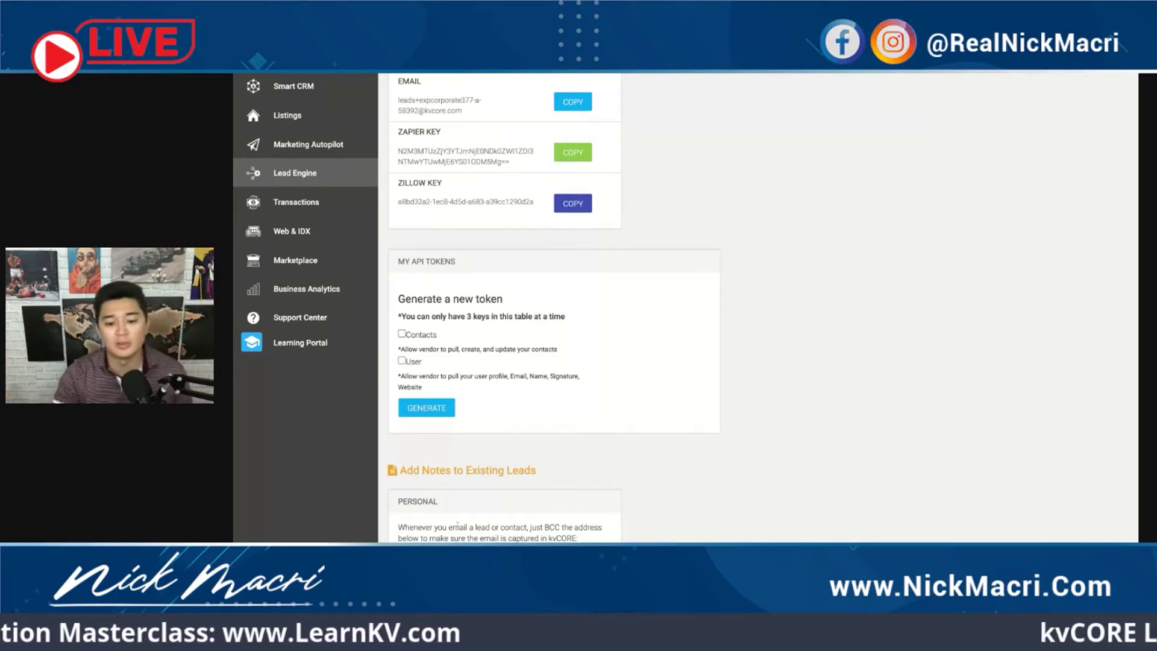
triple_click(393, 525)
click(514, 512)
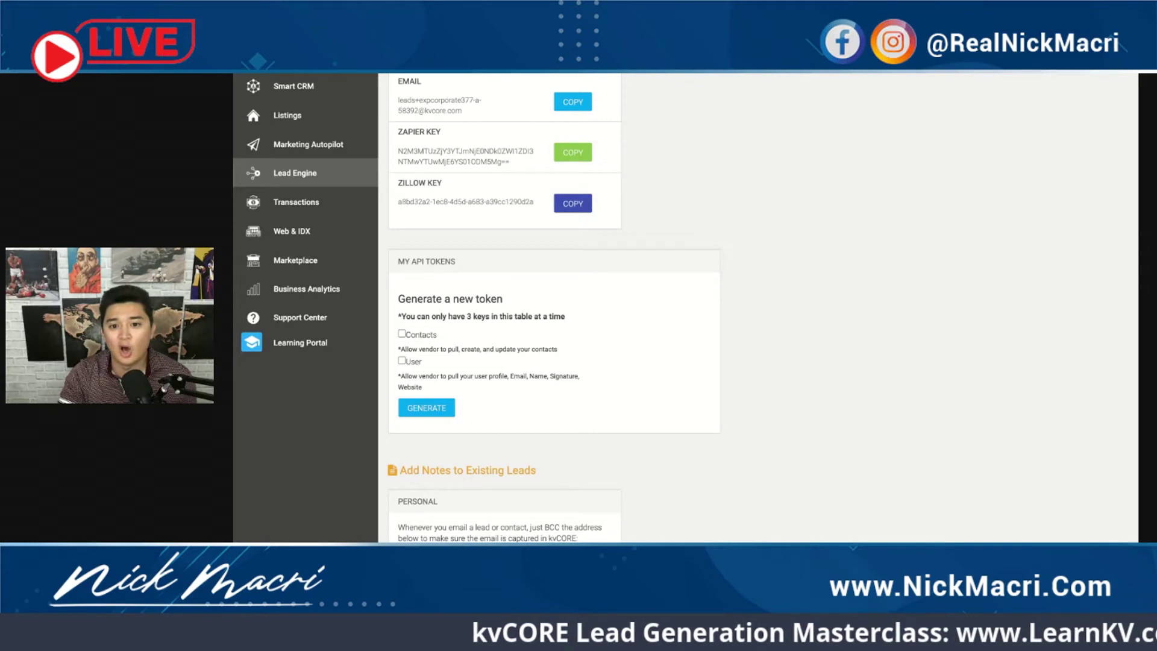
scroll(645, 421, up, 2)
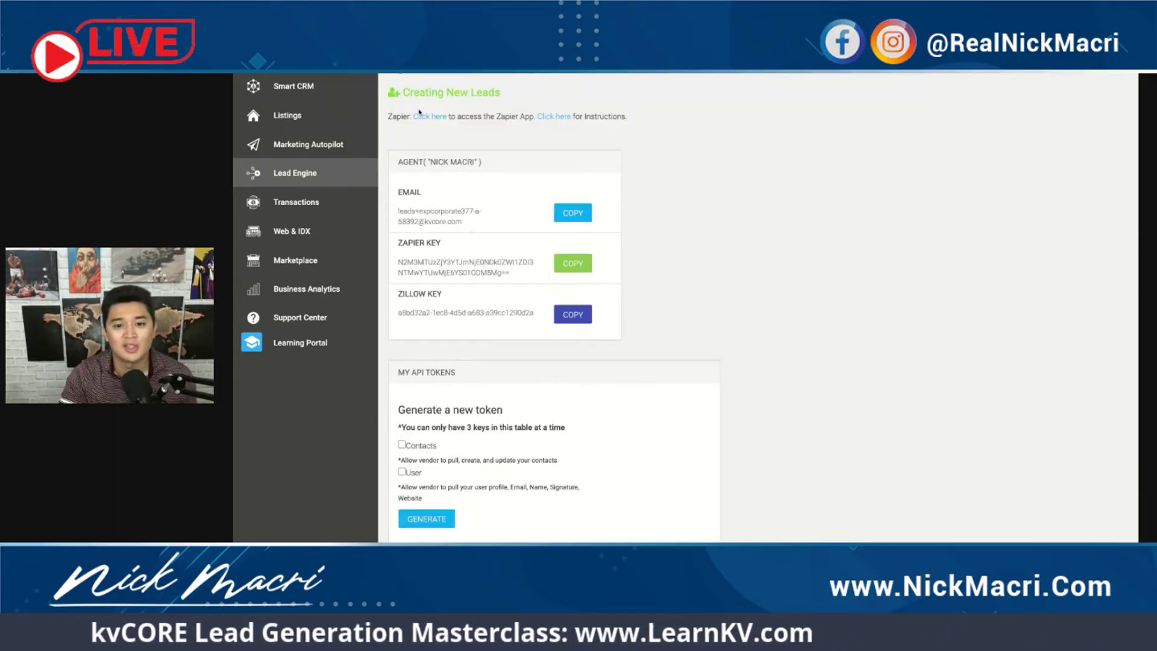
Review the agent's lead-capture email address, Zapier key and Zillow key under Creating New Leads.
triple_click(475, 223)
drag(463, 261, 514, 272)
triple_click(514, 273)
drag(539, 314, 410, 313)
triple_click(539, 314)
click(436, 314)
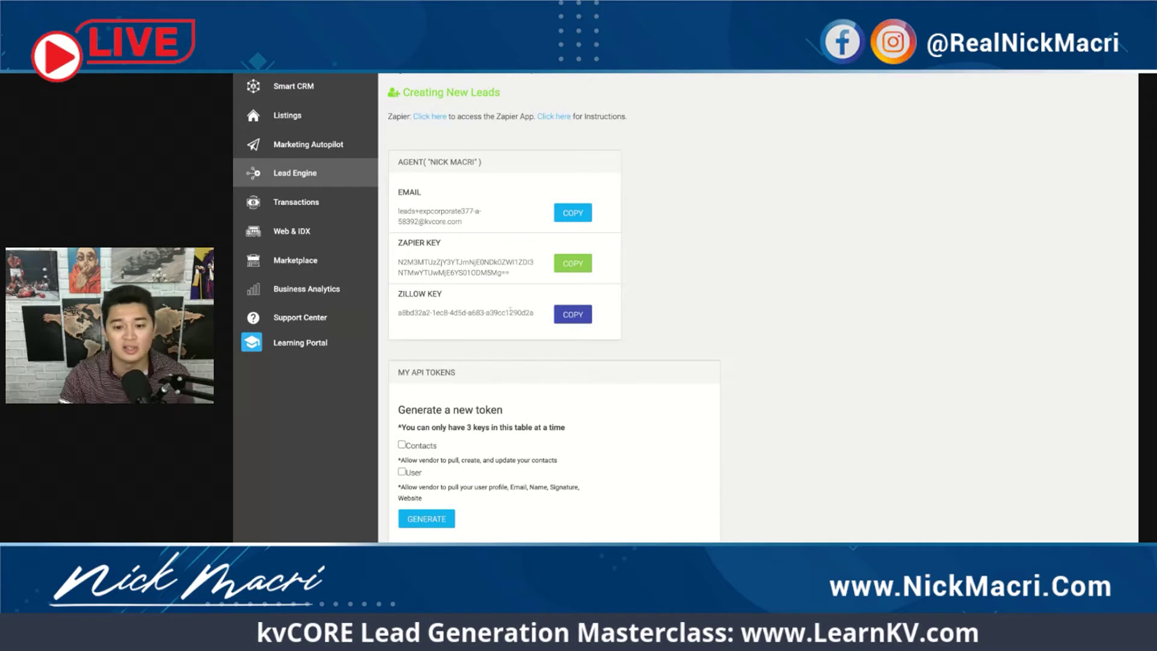
Look over the My API Tokens section with its token generation options.
scroll(570, 314, down, 2)
drag(392, 261, 484, 268)
click(484, 267)
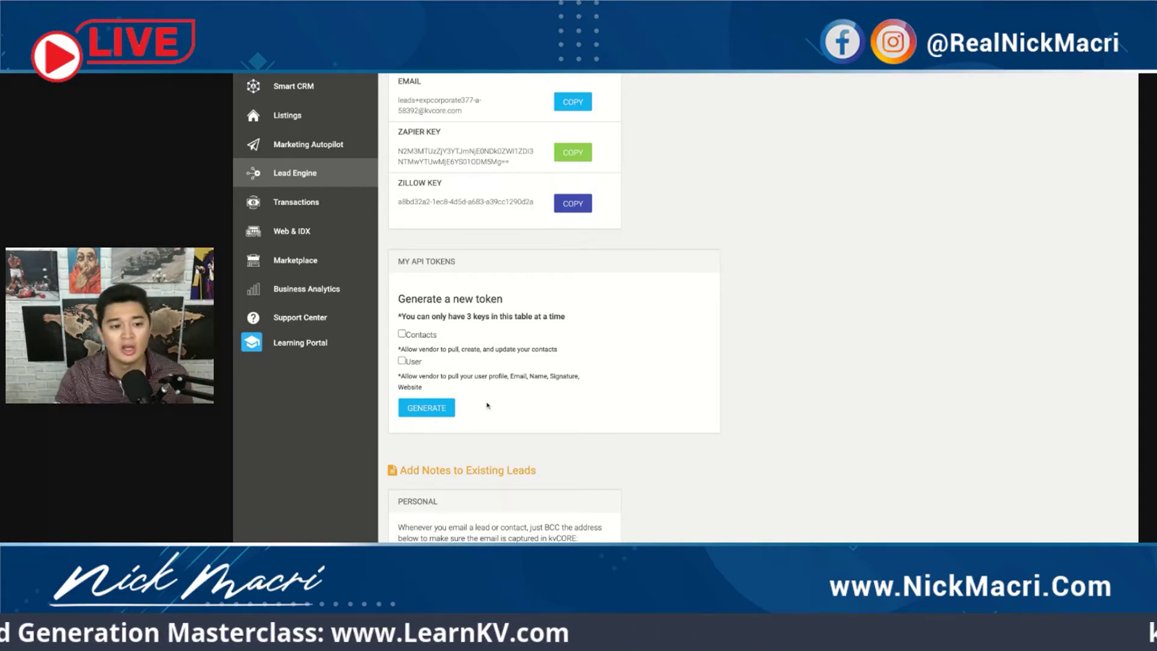
scroll(663, 370, up, 2)
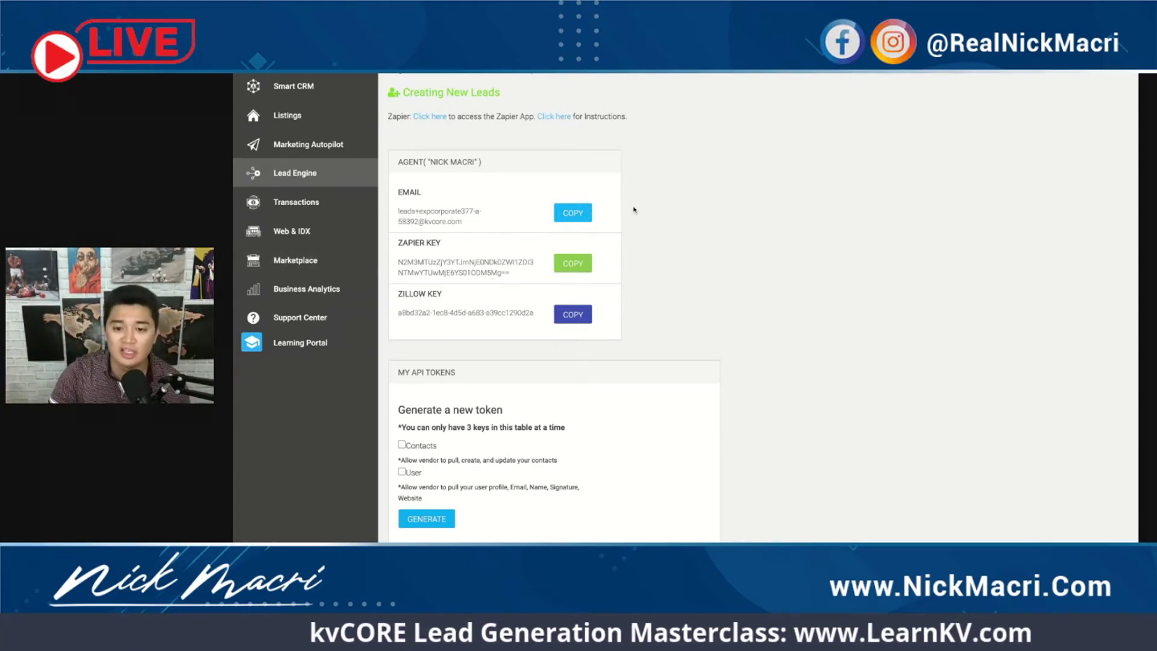
Highlight the agent's lead-capture email address under Creating New Leads.
triple_click(467, 223)
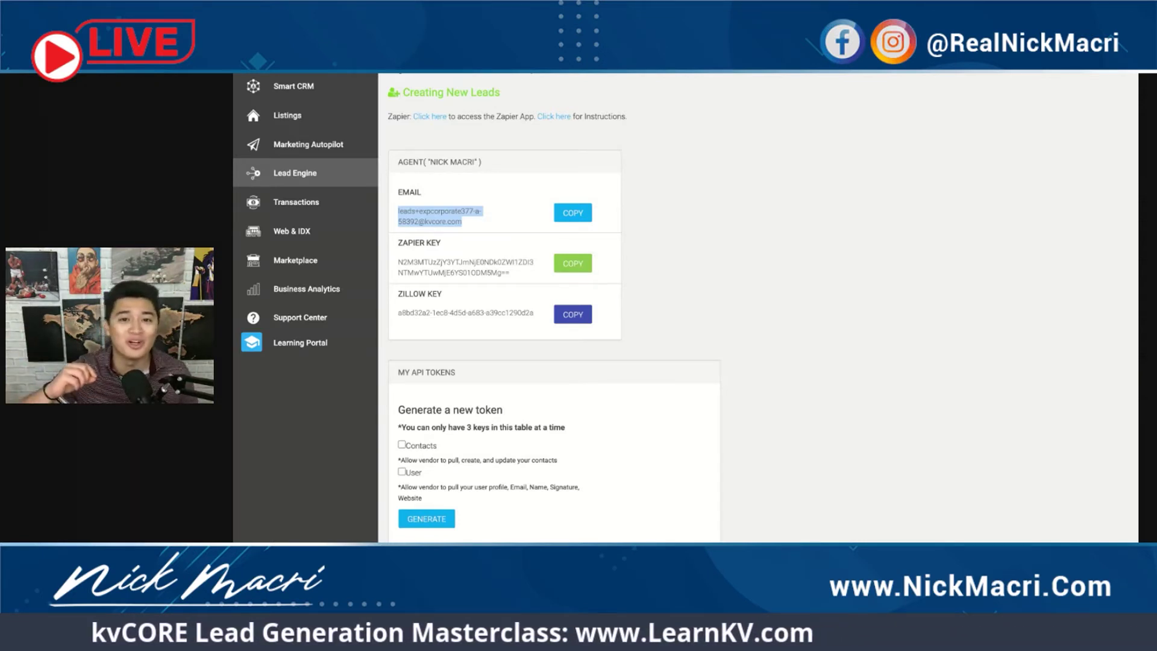
click(472, 230)
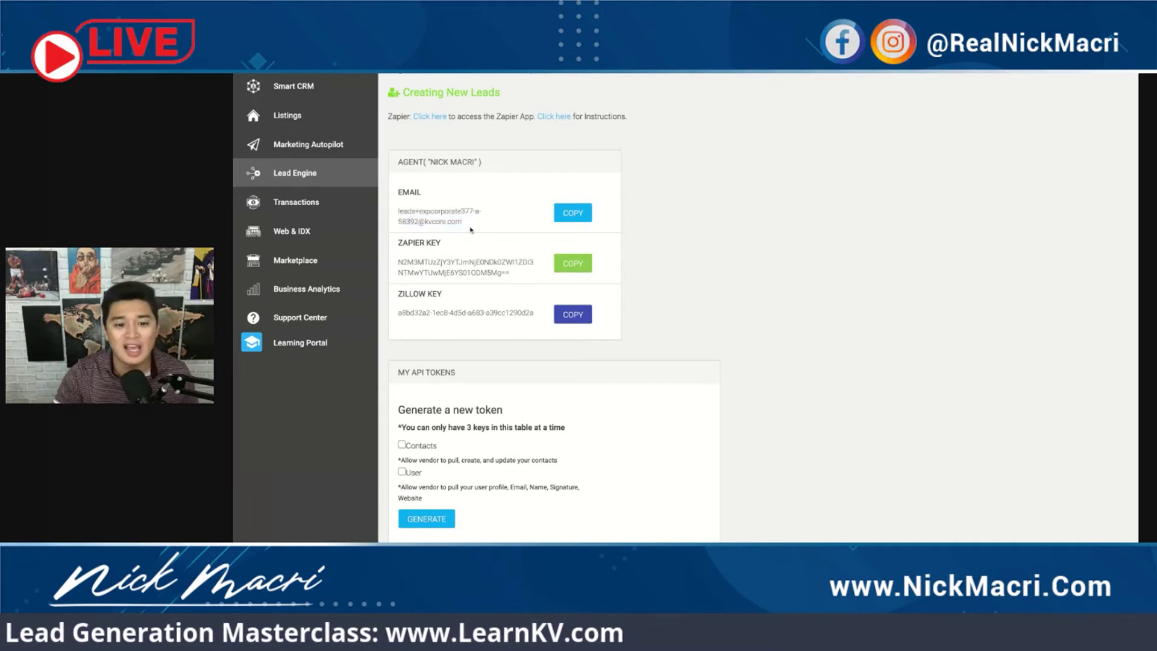
drag(463, 221, 398, 211)
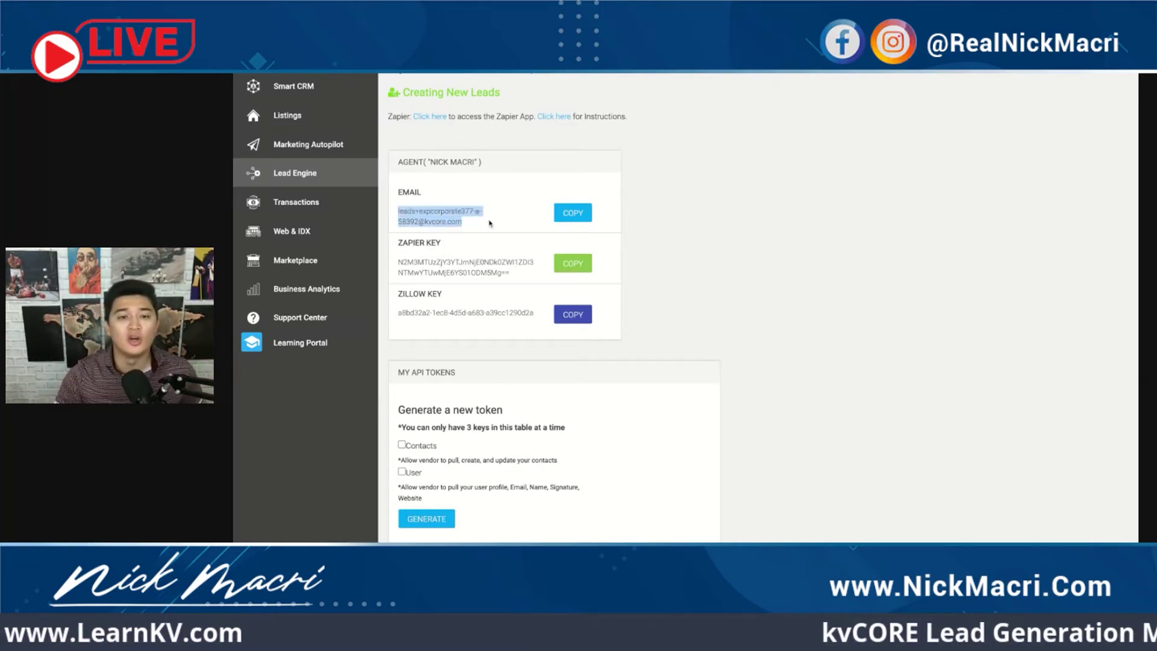
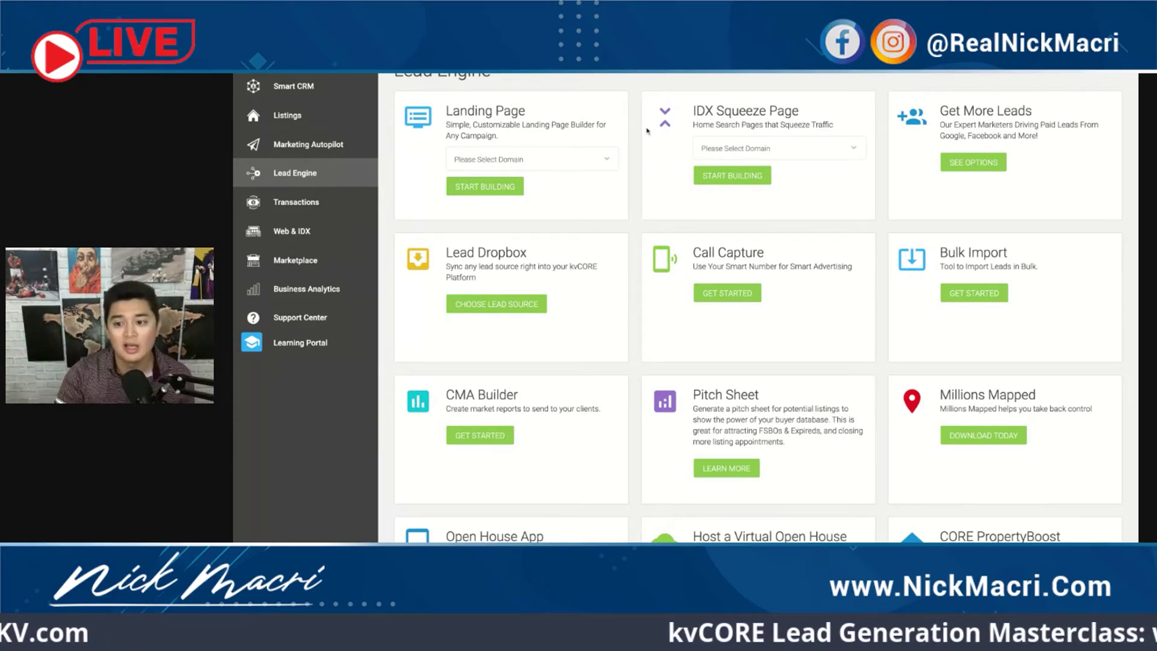
Open Bulk Import from the Lead Engine and compare the Let Us Handle It and Do It Yourself options.
drag(938, 254, 1012, 253)
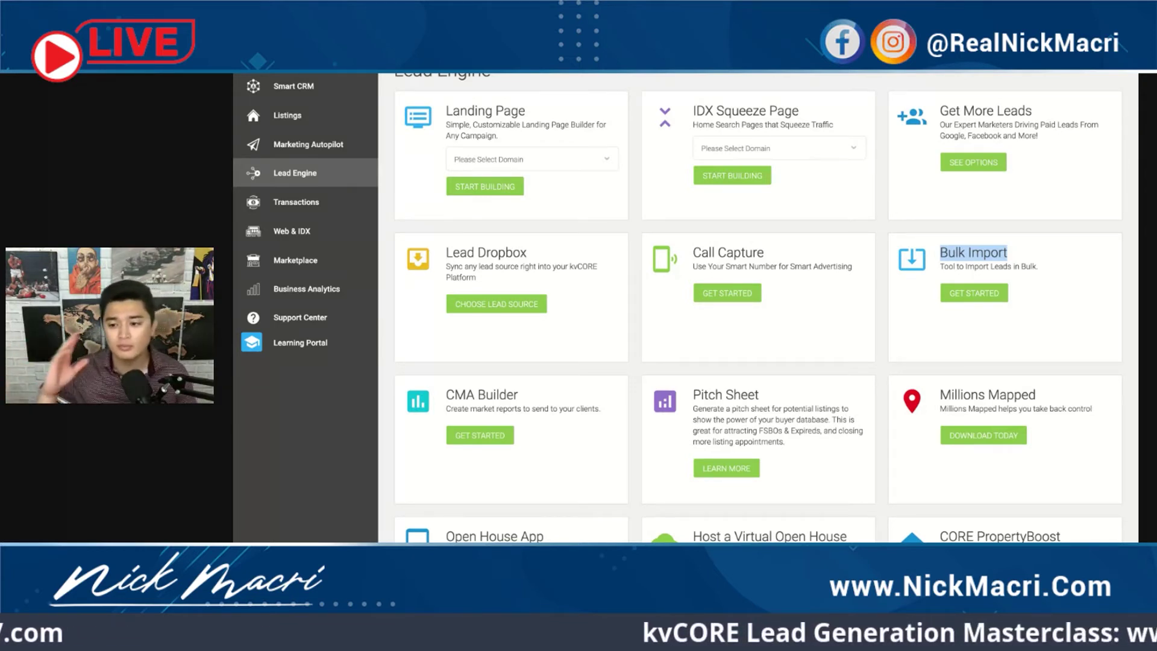
click(984, 297)
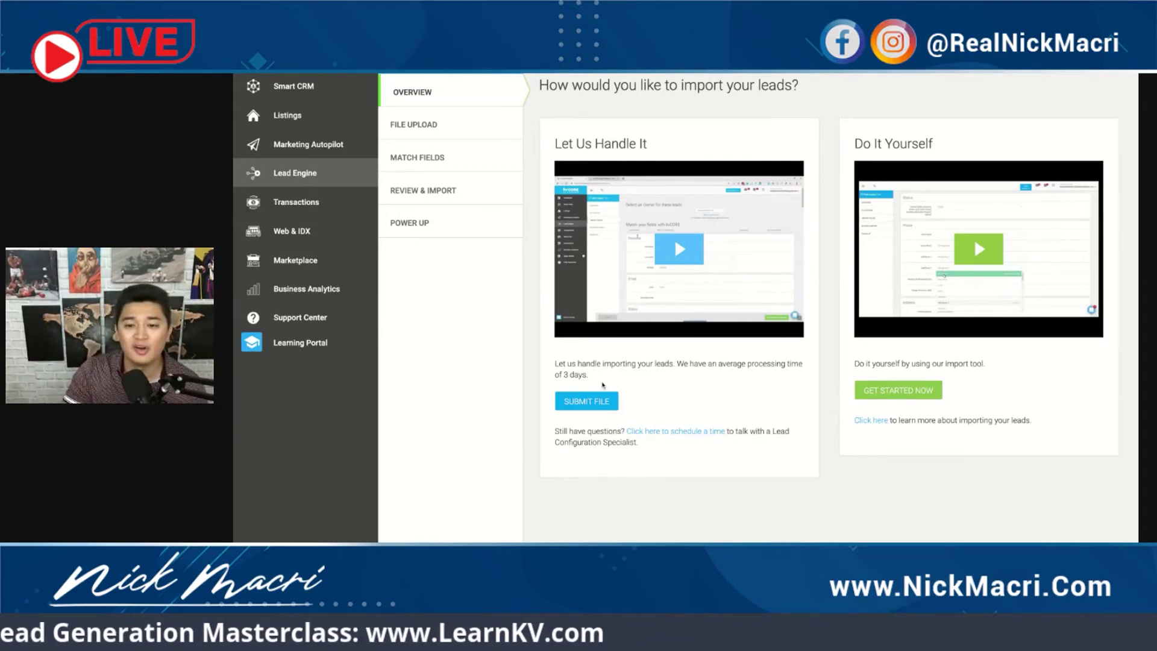
drag(547, 144, 673, 146)
click(674, 147)
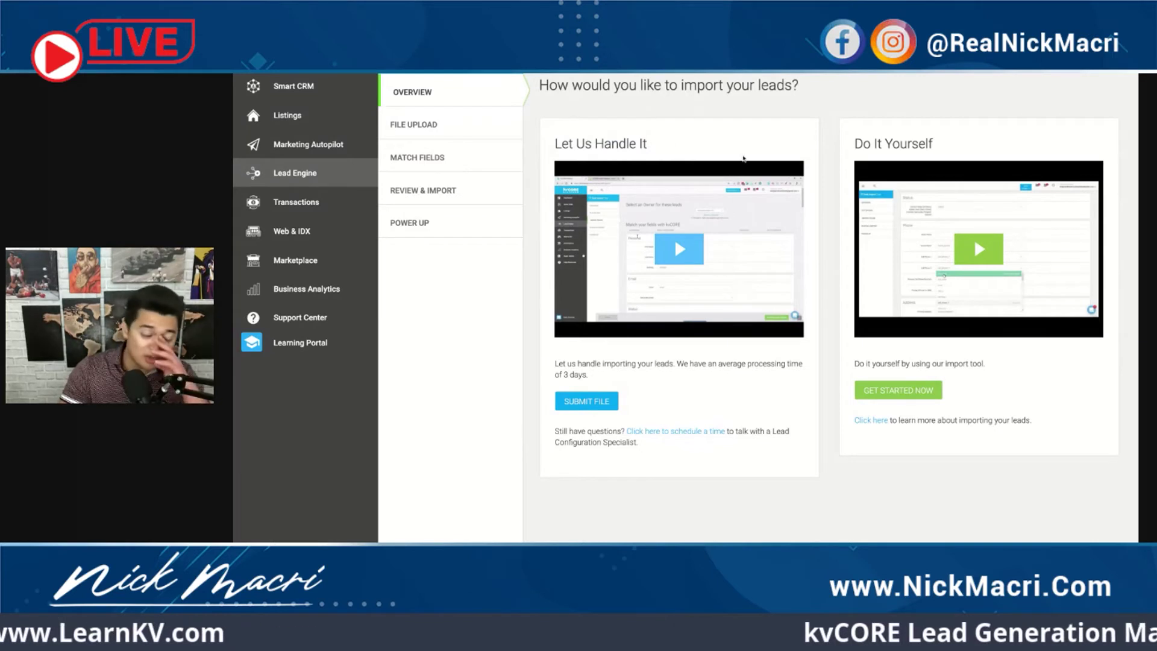
drag(843, 135, 933, 146)
click(957, 147)
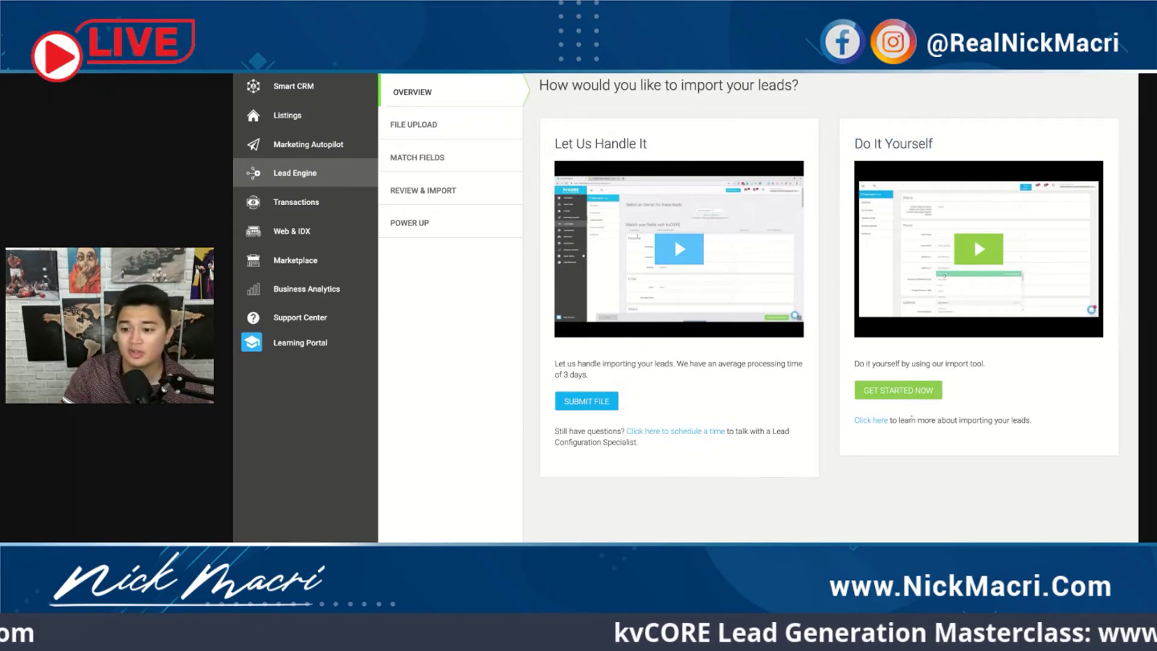
Start the Do It Yourself import and read the CSV upload requirements, including the template file download.
click(913, 396)
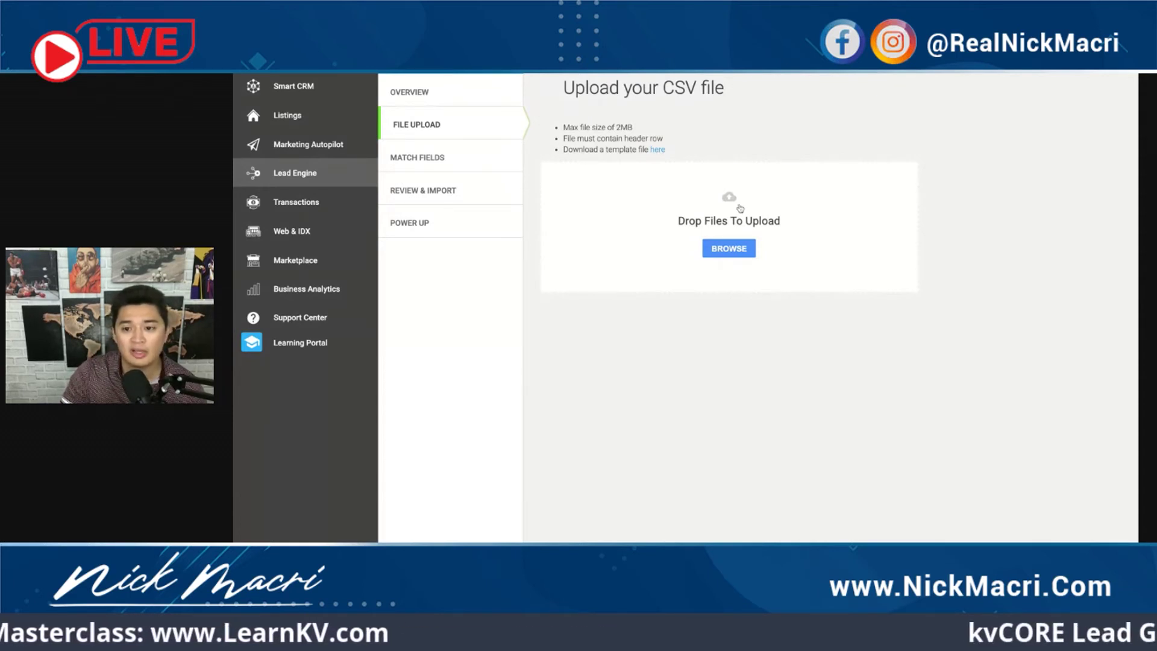
drag(674, 151, 563, 150)
click(675, 152)
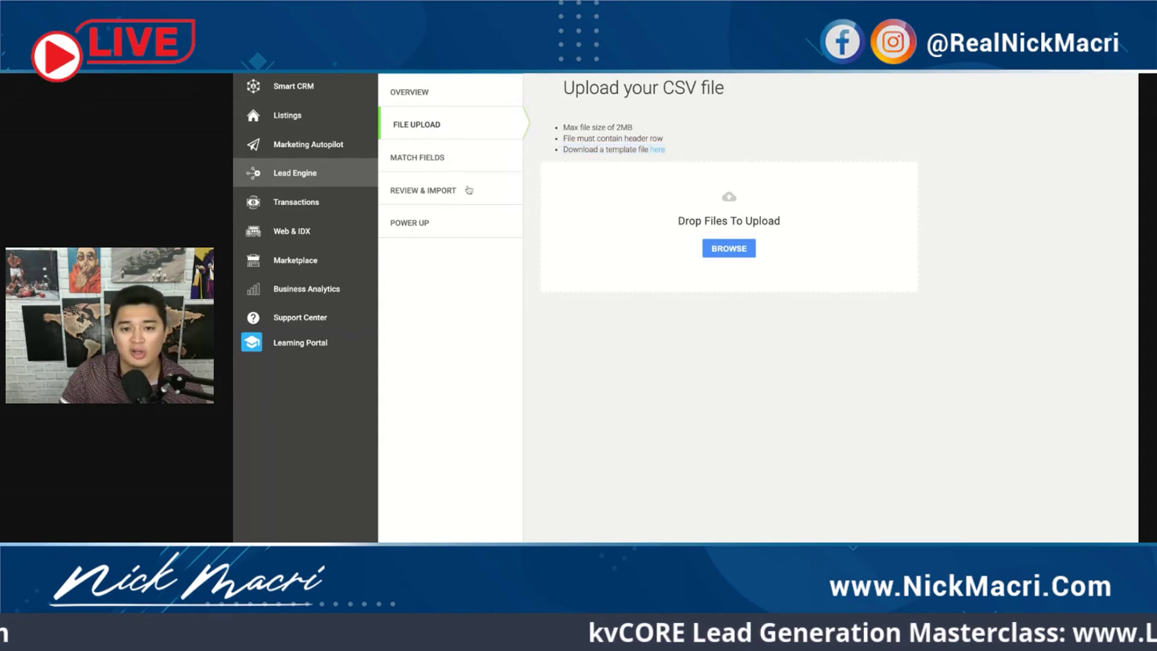
drag(564, 152, 666, 151)
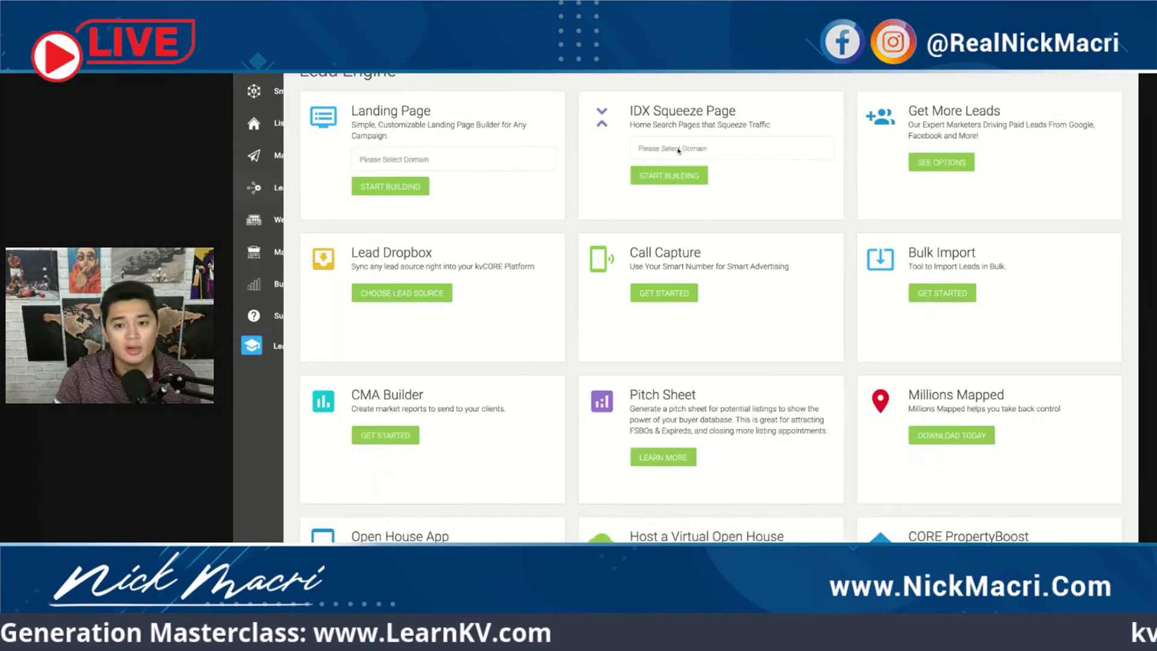
Reopen Bulk Import and examine the Let Us Handle It option for submitting a lead file.
triple_click(974, 252)
click(982, 299)
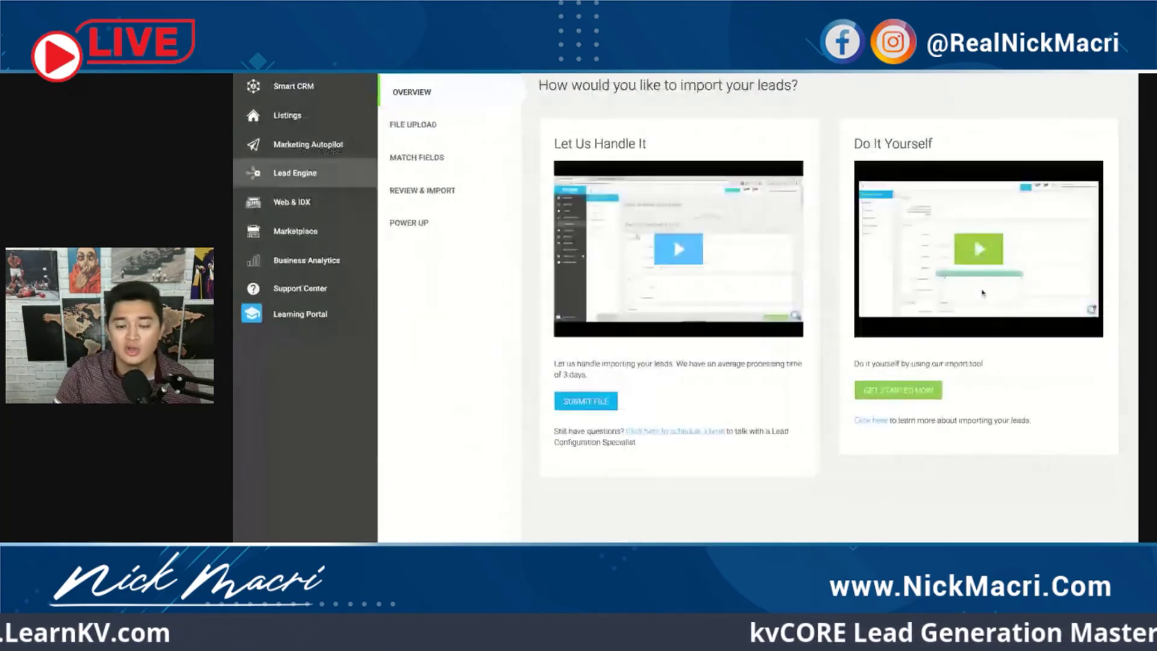
triple_click(555, 144)
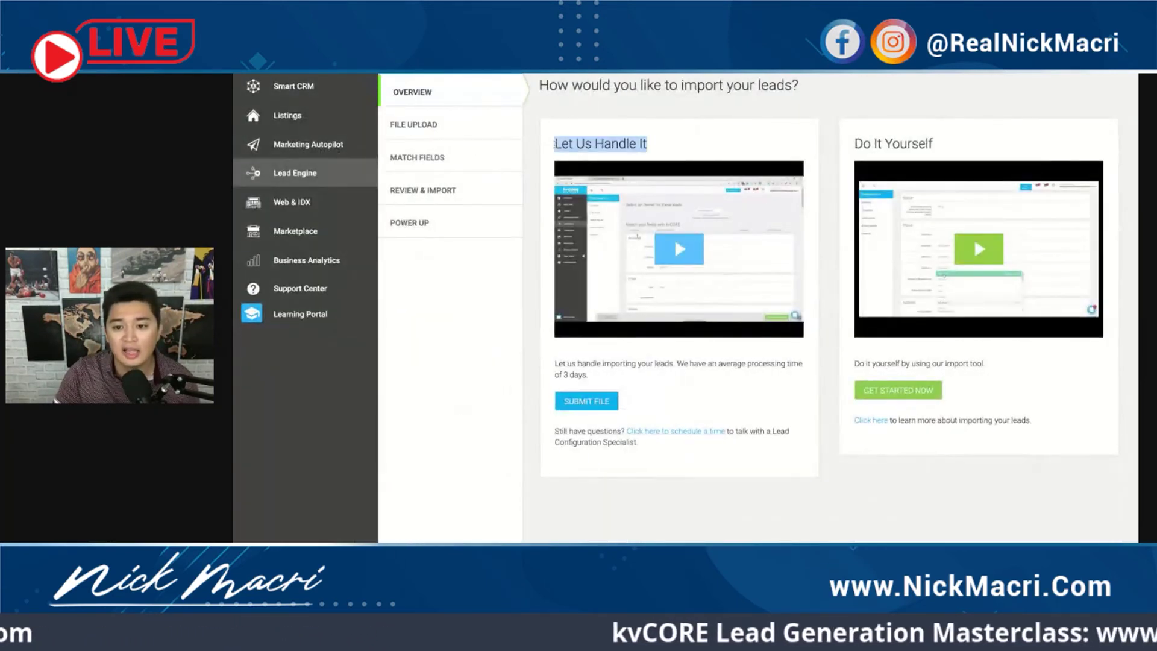
click(660, 151)
click(602, 407)
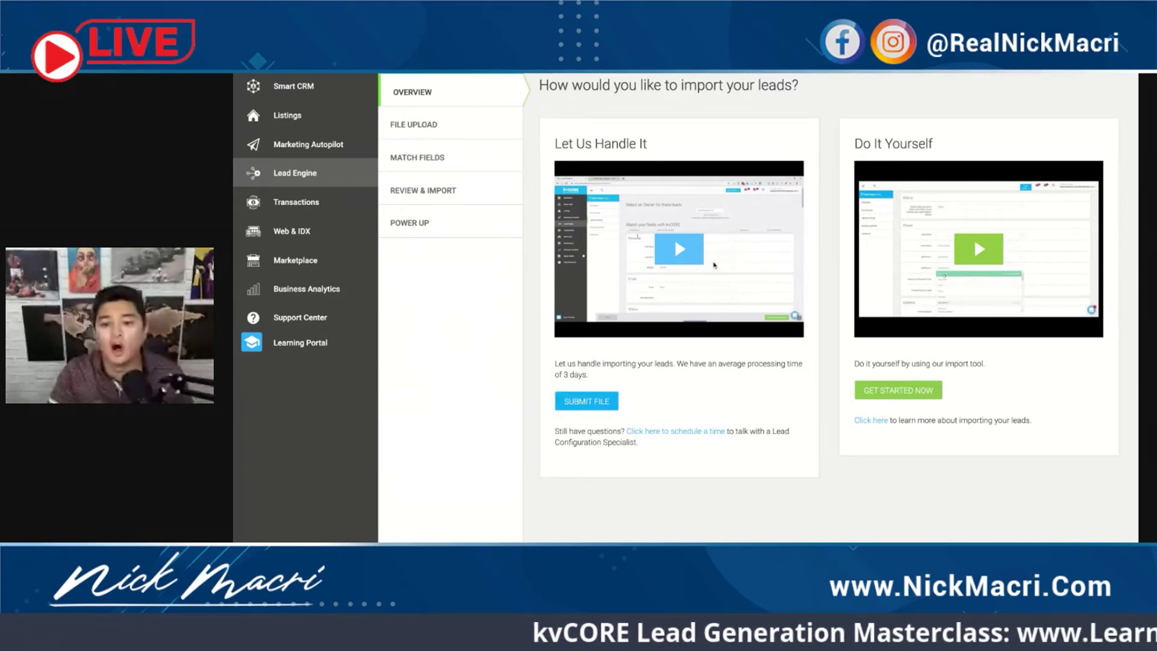
triple_click(553, 144)
click(674, 145)
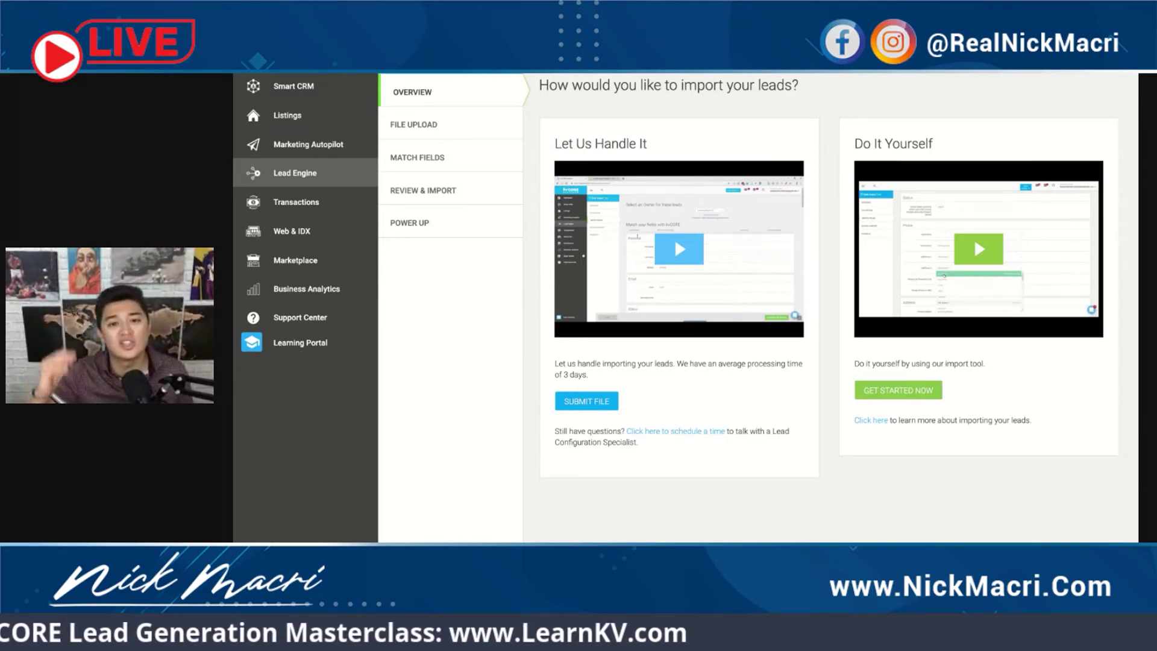
Open the Smart CRM contact list, view the first lead's status editor, and close it without a change.
click(296, 86)
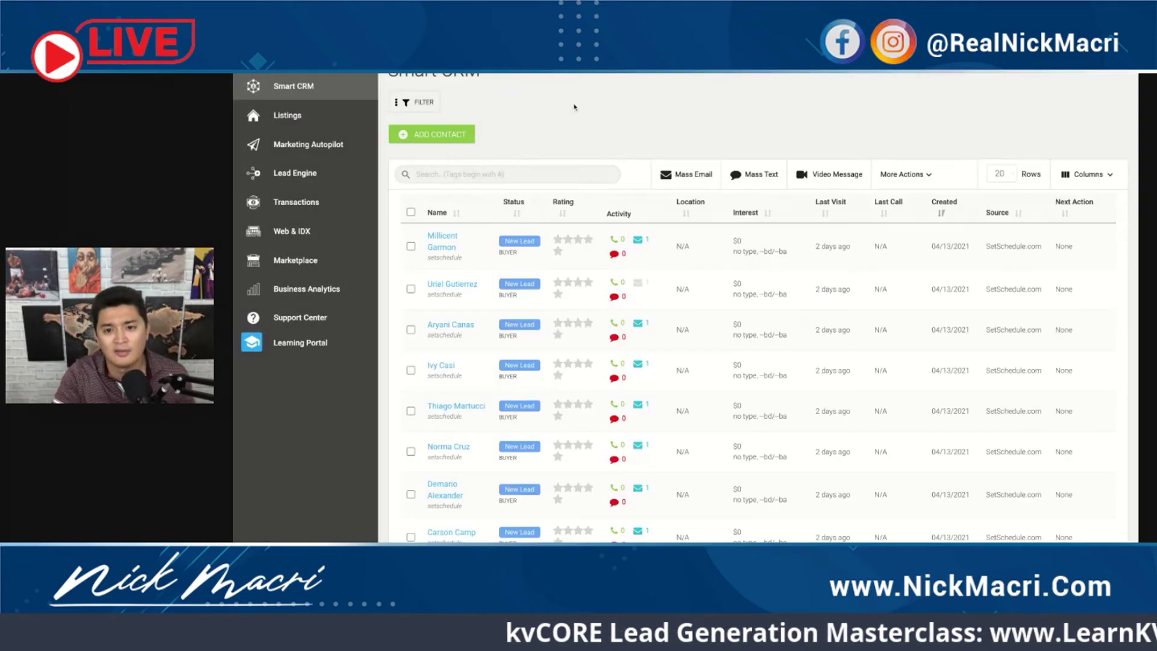
click(529, 242)
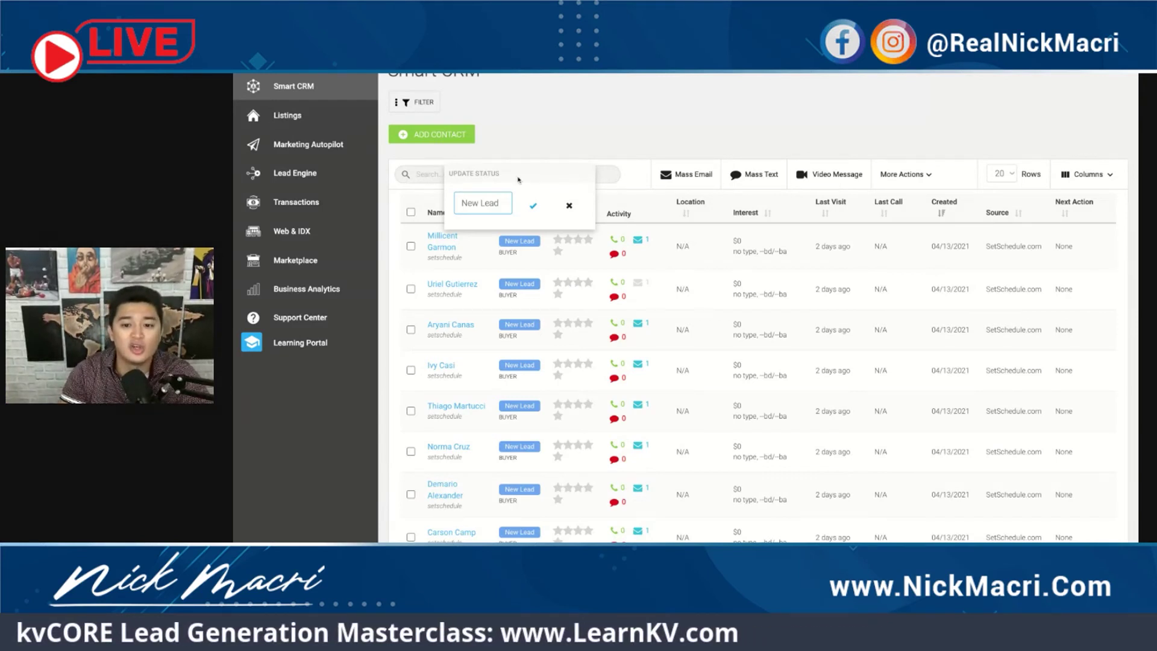
double_click(590, 106)
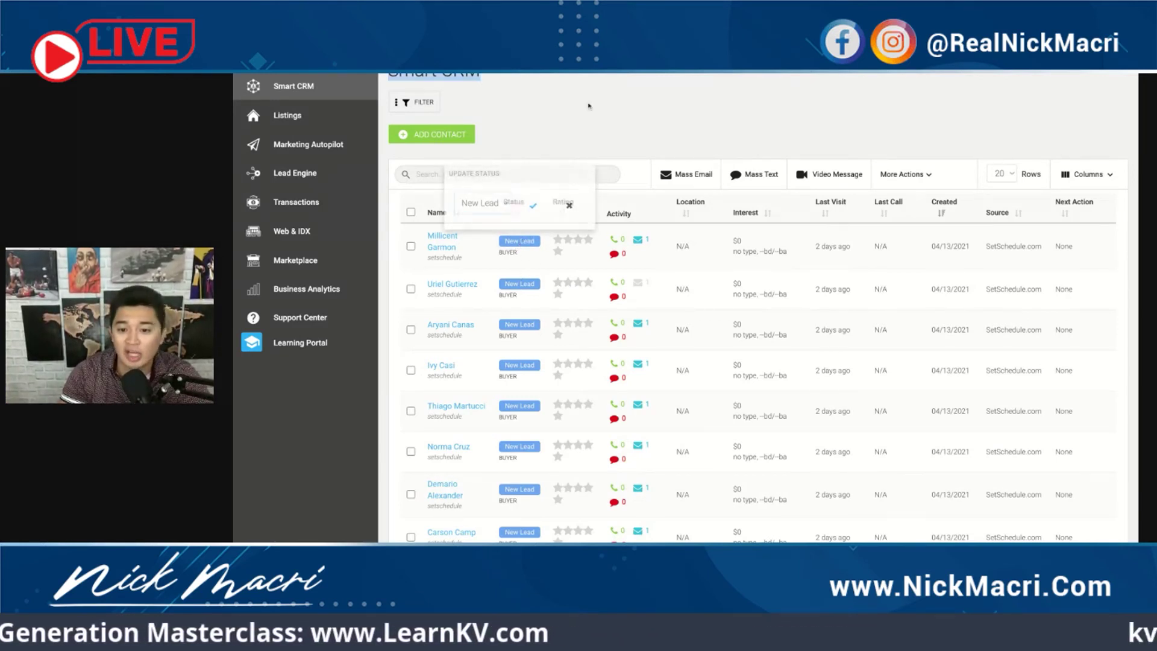
click(543, 115)
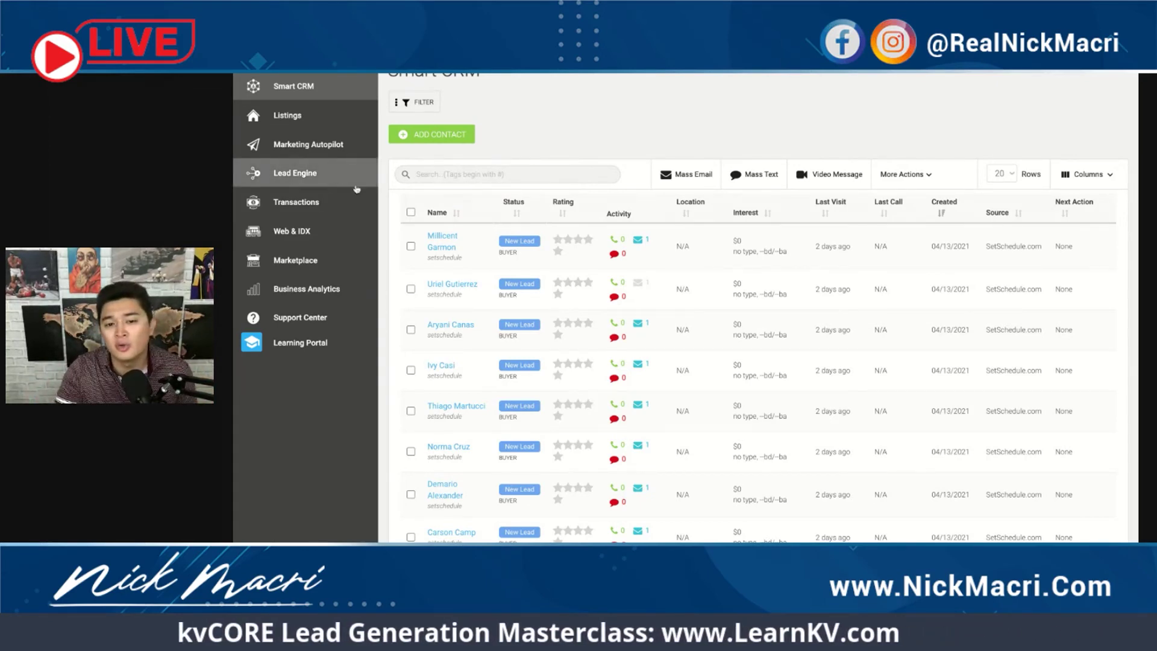
Return to the Lead Engine's Bulk Import page and point out the Let Us Handle It option.
click(335, 175)
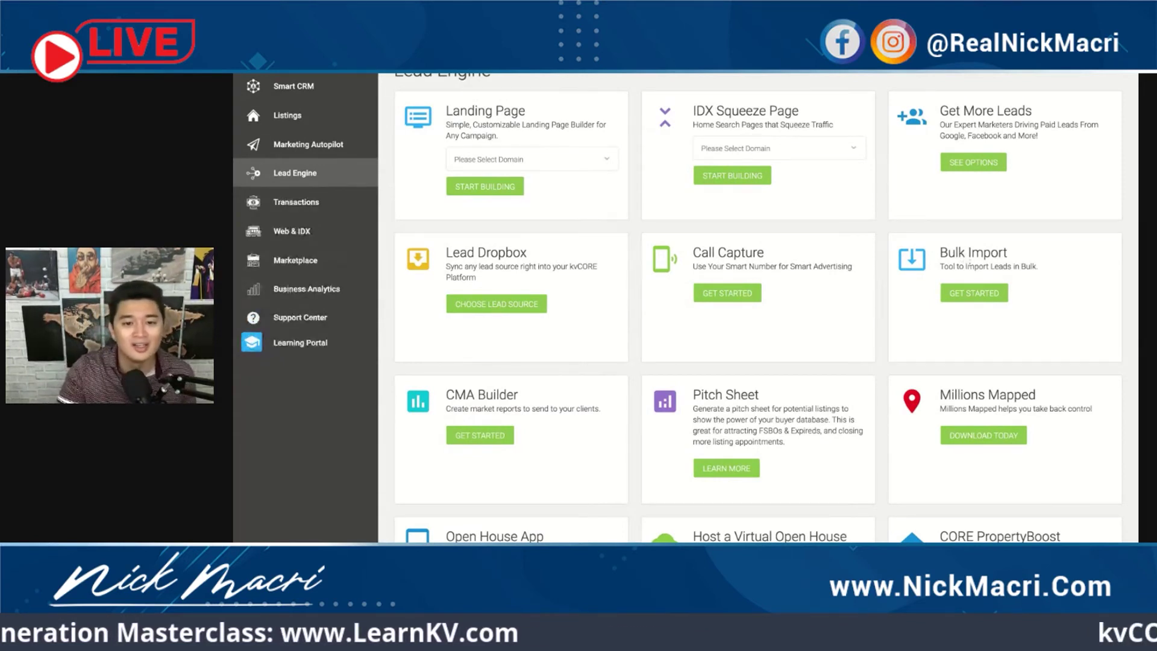
click(973, 293)
drag(535, 142, 674, 145)
click(673, 151)
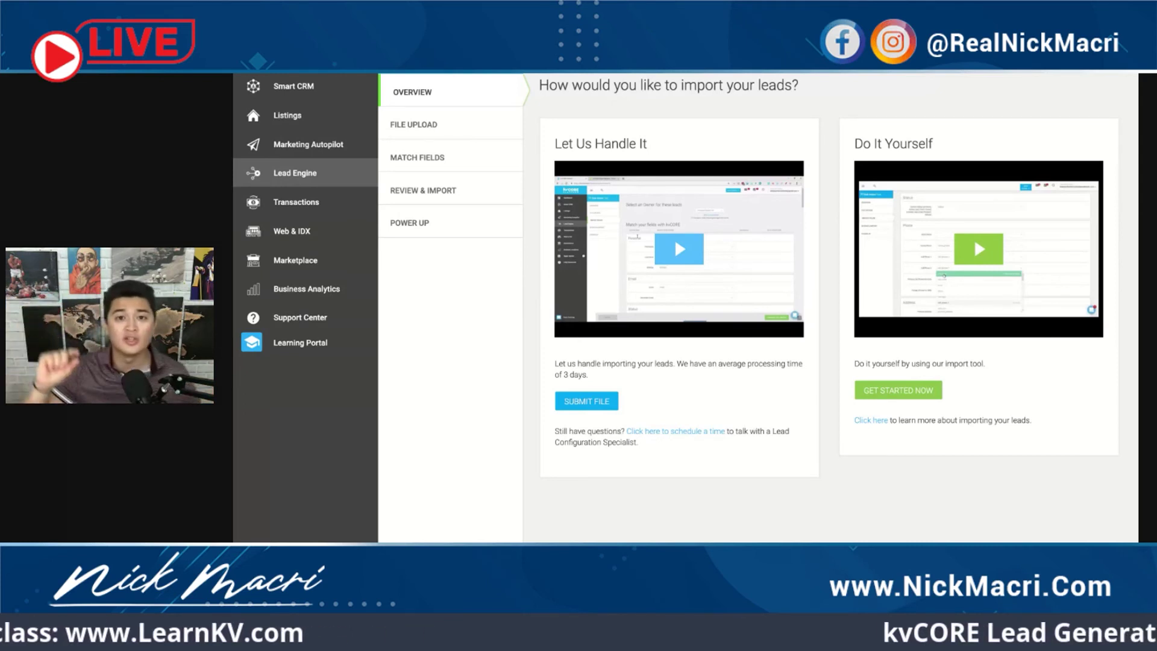
Go back to the Smart CRM list, check the first lead's status field, and cancel the status update.
click(342, 97)
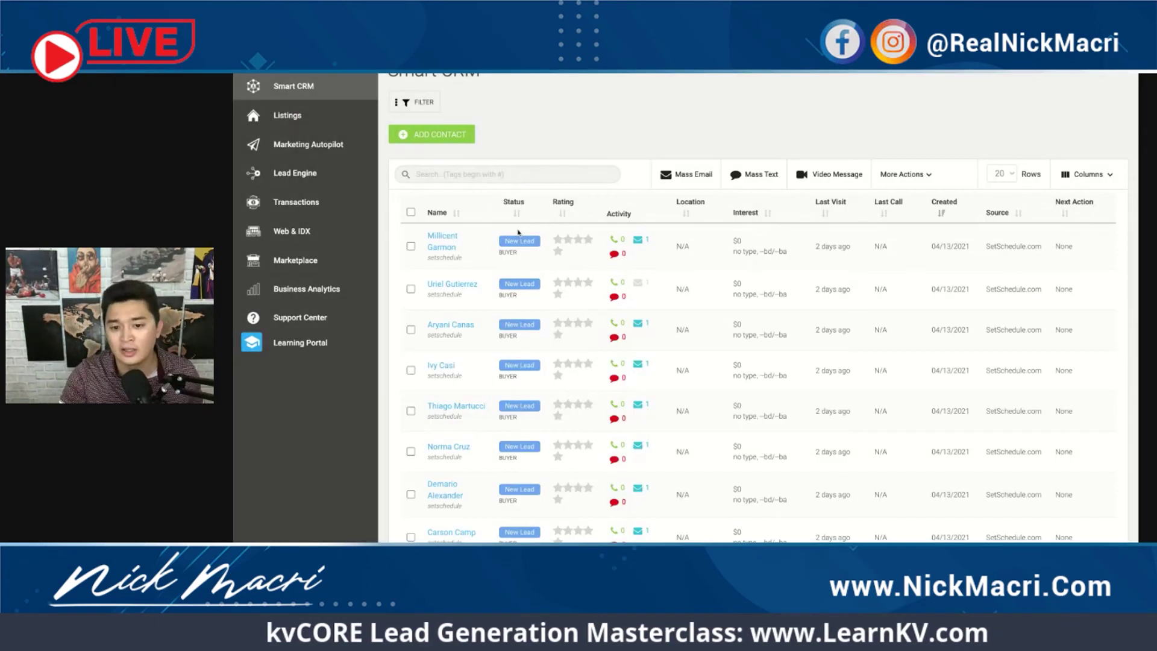
click(520, 241)
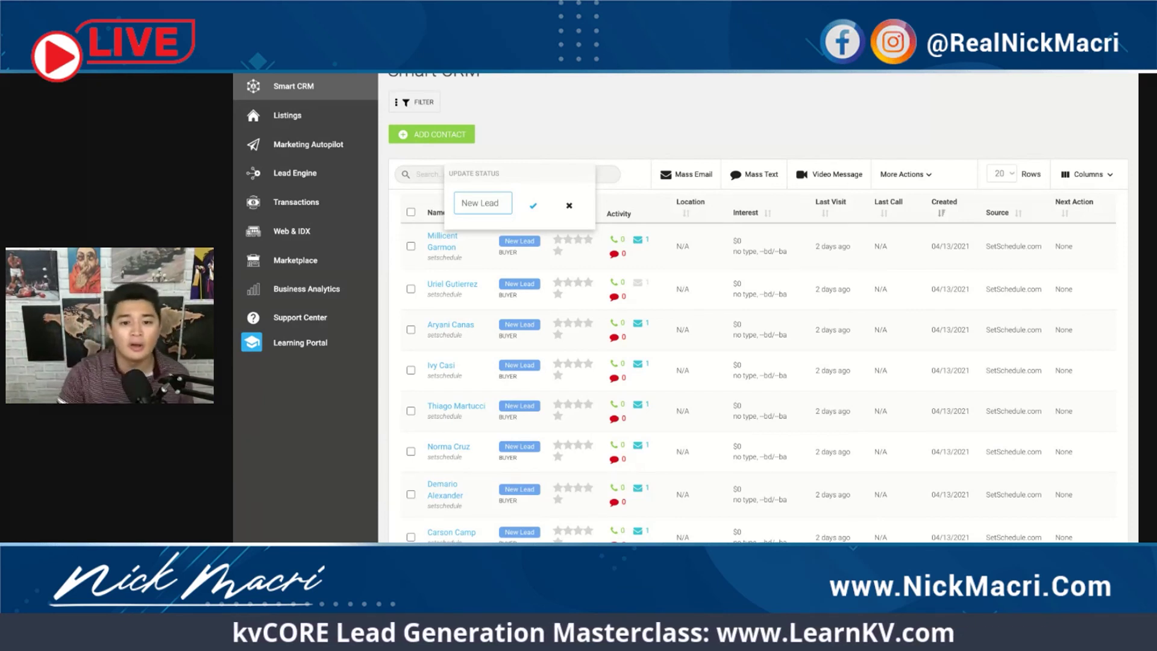
click(569, 206)
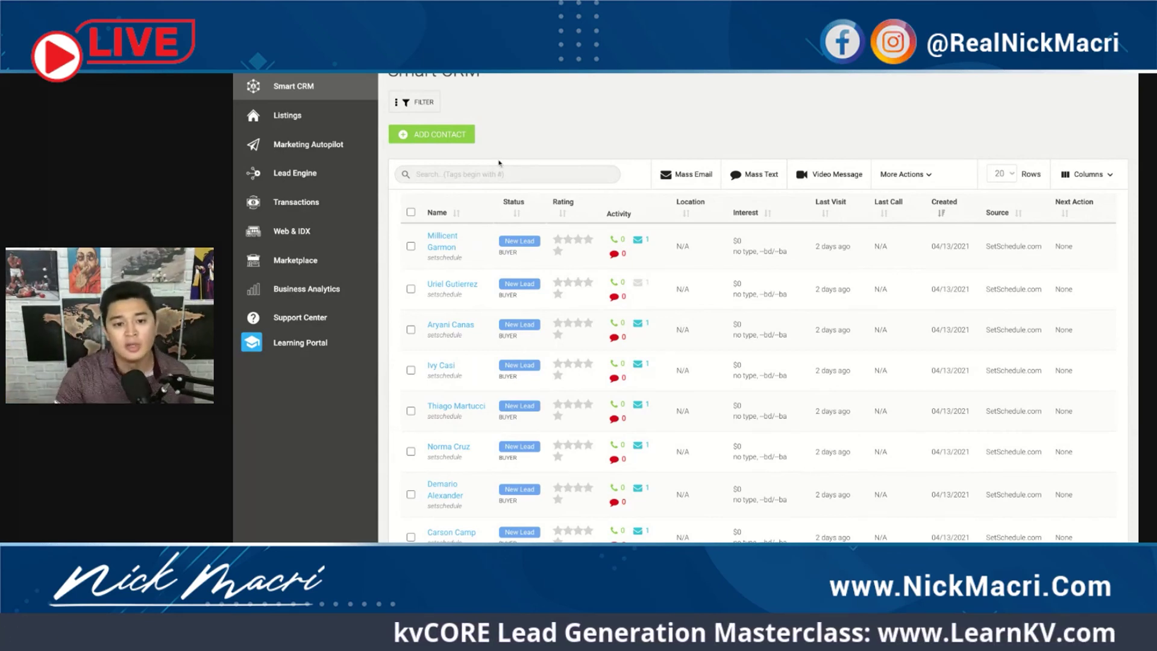
Return to the Lead Engine and compare the Lead Dropbox and Bulk Import tools for bringing in leads.
click(338, 178)
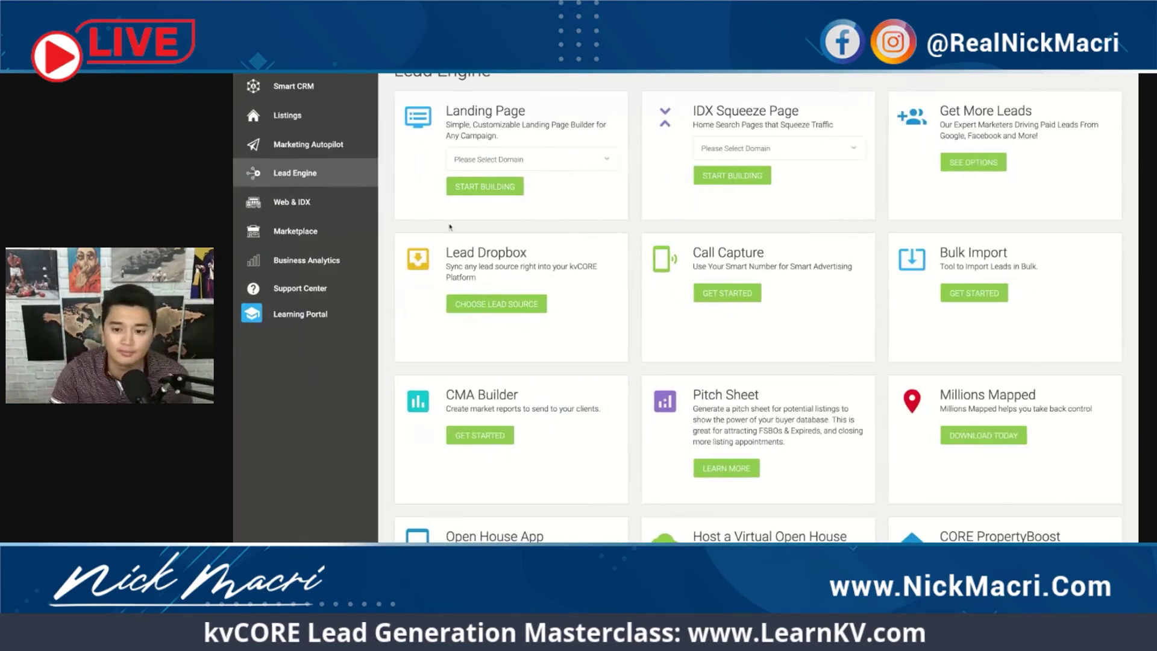
triple_click(556, 259)
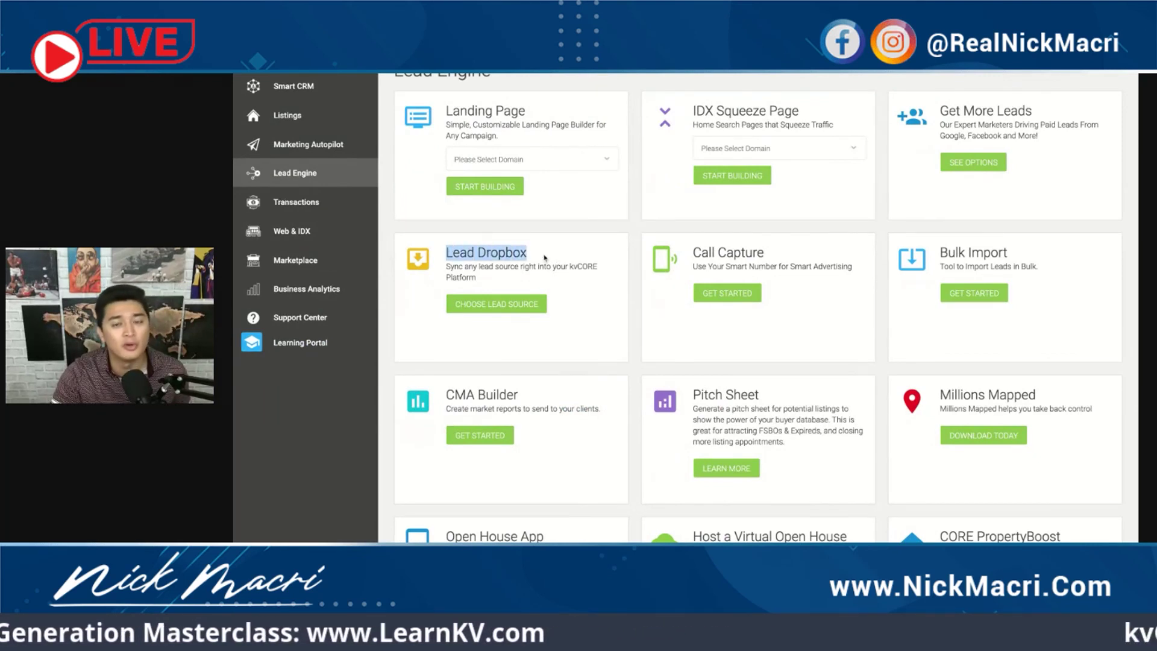
click(545, 258)
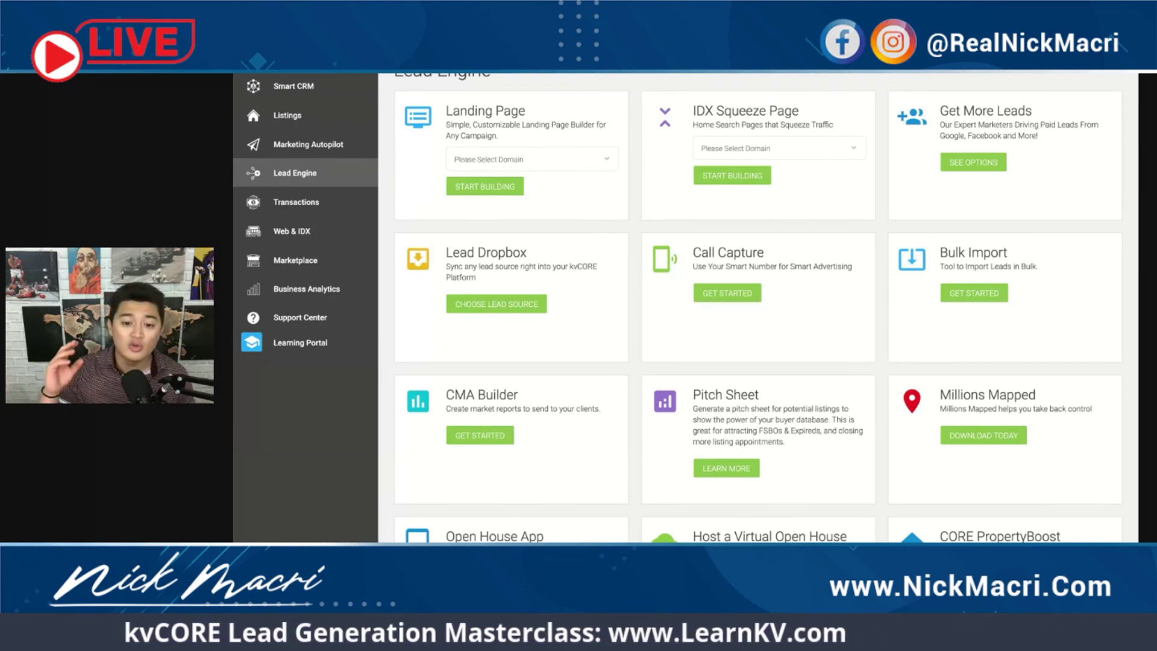
drag(529, 253, 445, 253)
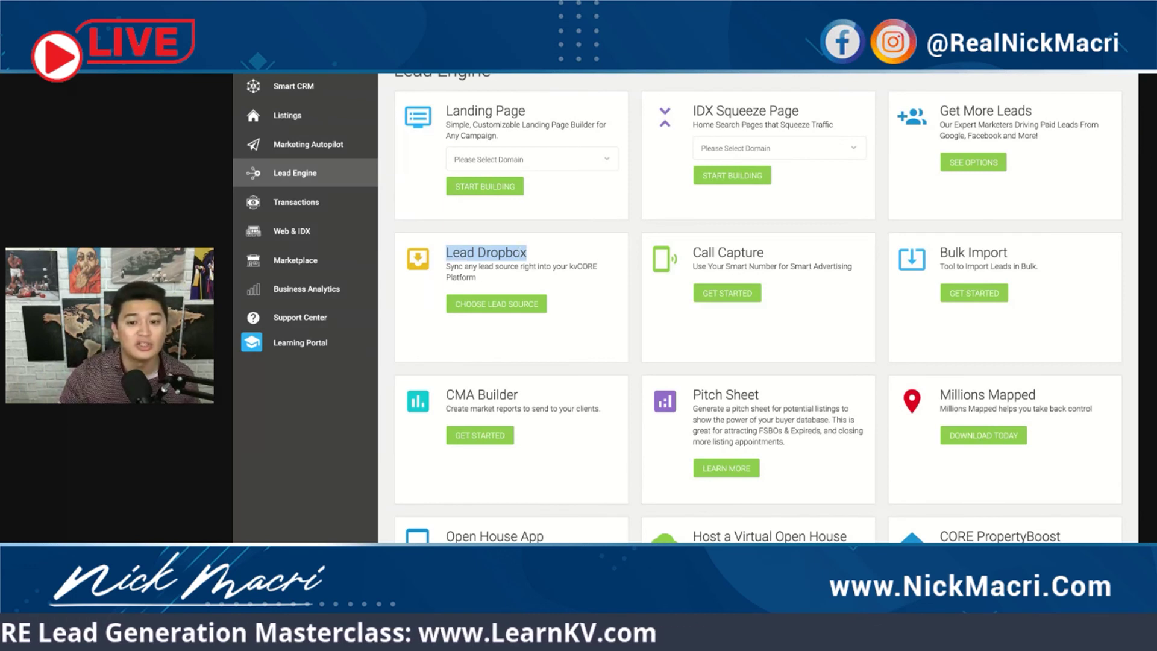
click(541, 254)
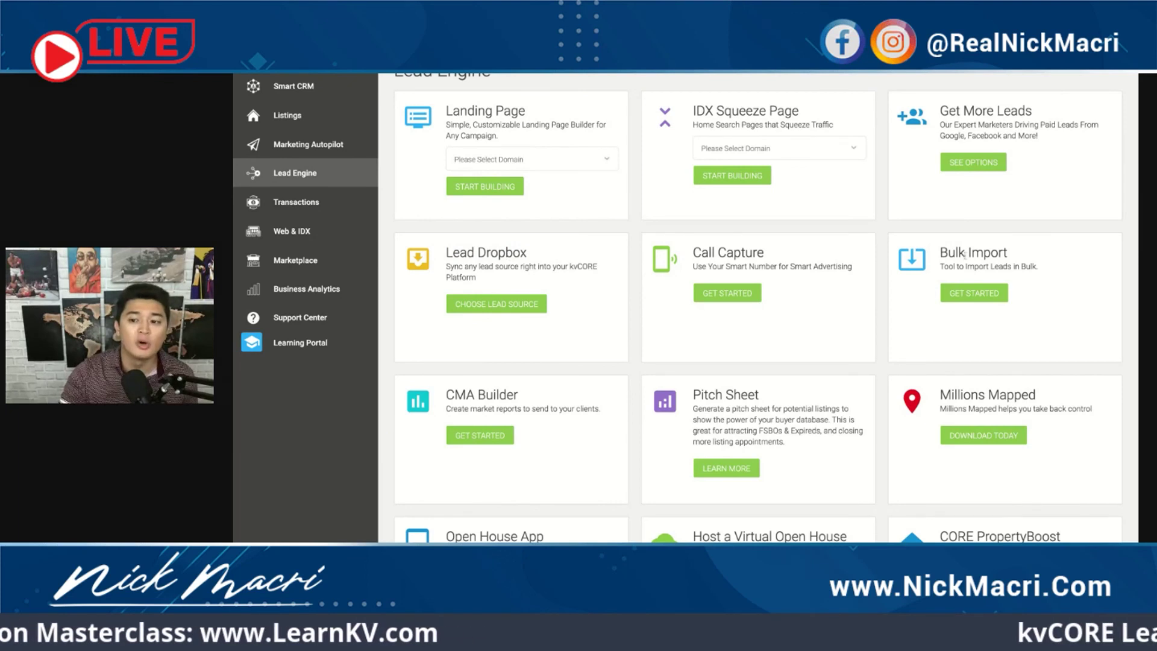
drag(936, 253, 1016, 252)
click(1019, 252)
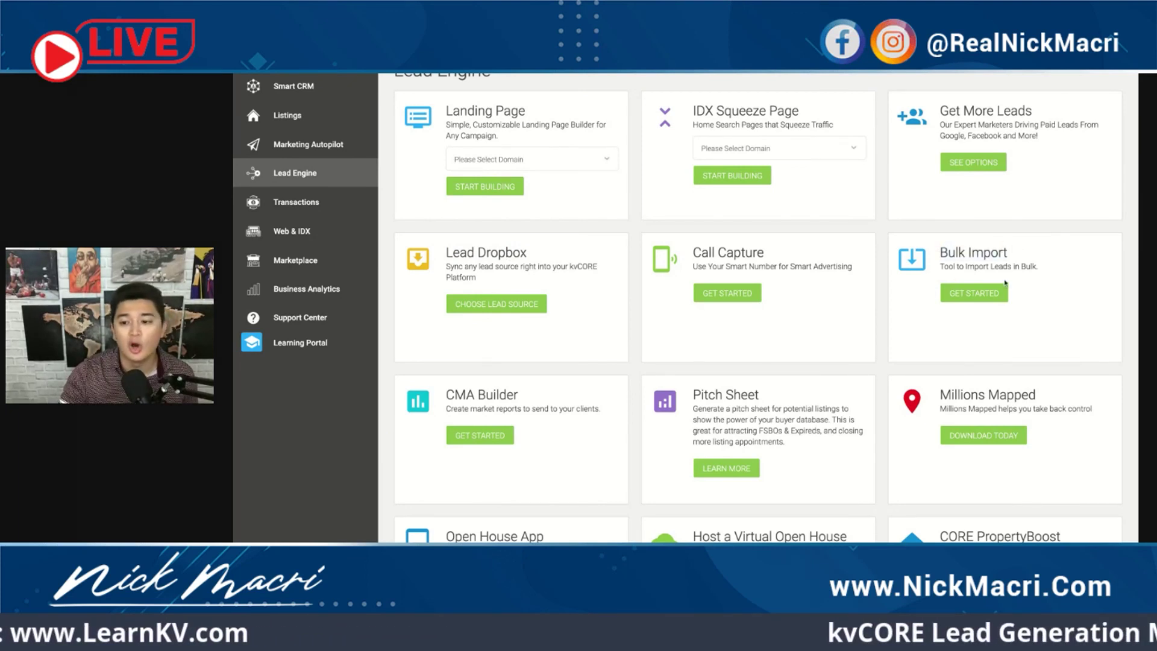